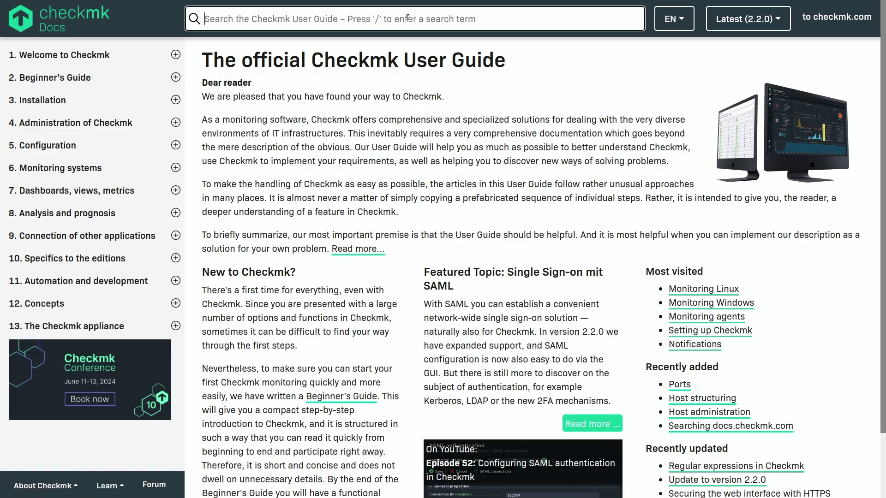
Search the User Guide for 'openshift' and open the Monitoring OpenShift article at section 3.
{"action": "left_click", "coordinate": [407, 19]}
{"action": "type", "text": "op"}
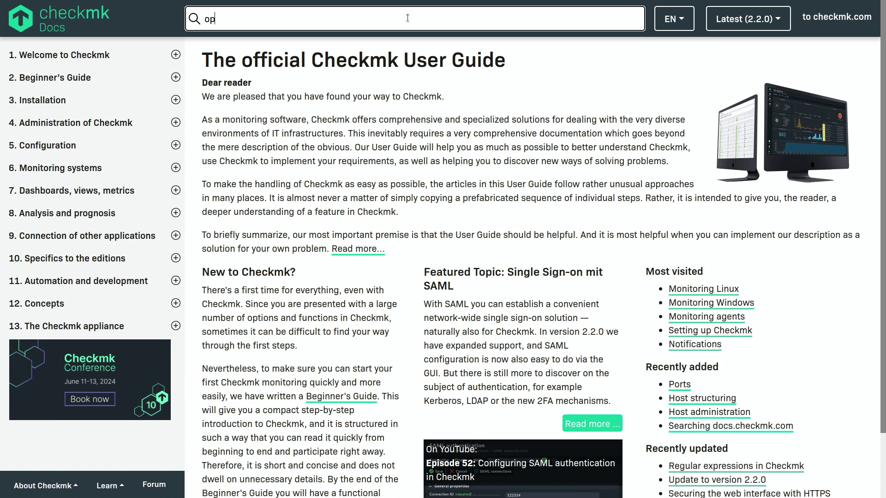
{"action": "type", "text": "enshift"}
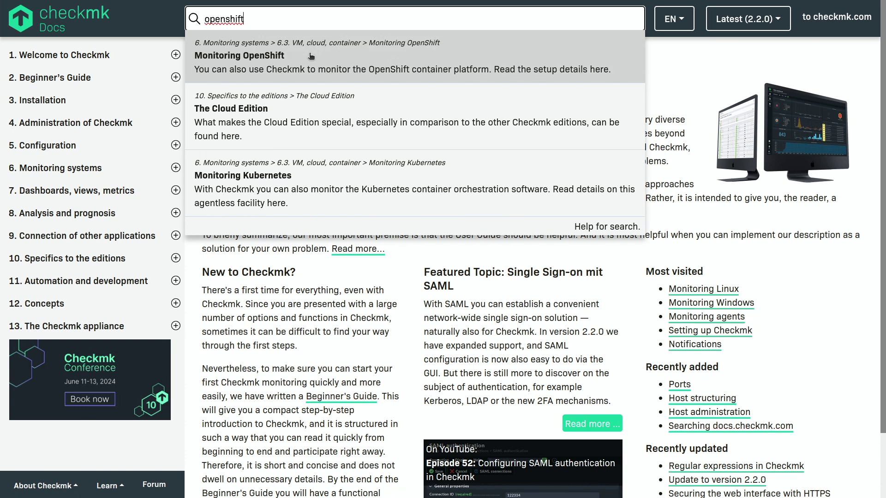
{"action": "left_click", "coordinate": [302, 61]}
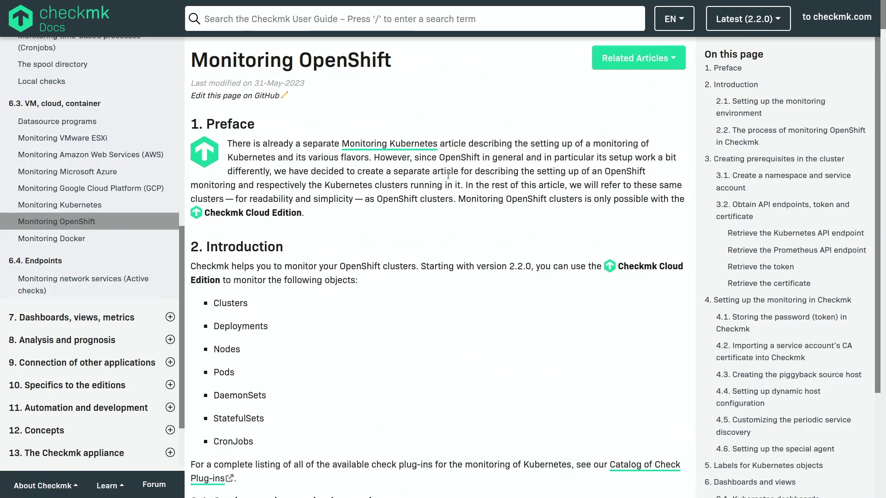
{"action": "scroll", "coordinate": [448, 187], "scroll_direction": "down", "scroll_amount": 5}
{"action": "scroll", "coordinate": [448, 189], "scroll_direction": "down", "scroll_amount": 3}
{"action": "scroll", "coordinate": [448, 189], "scroll_direction": "down", "scroll_amount": 2}
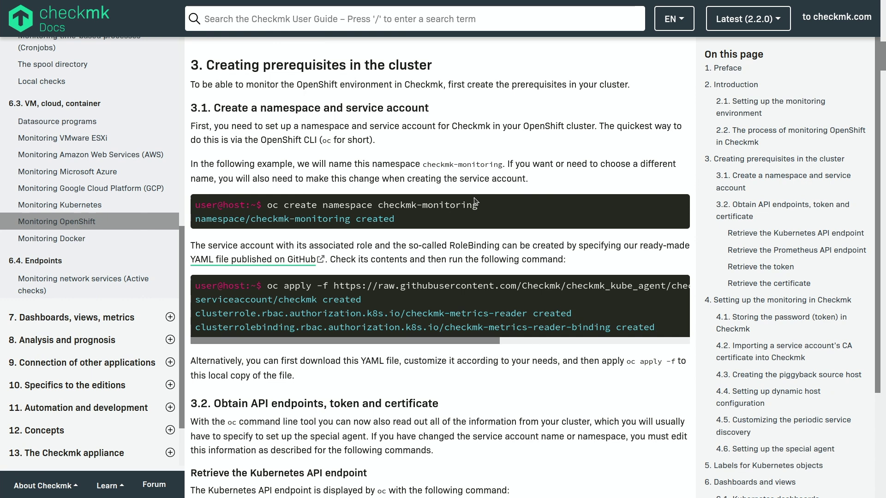
Run 'oc create namespace checkmk-monitoring' in the terminal, then copy the oc apply command.
{"action": "left_click_drag", "start_coordinate": [477, 204], "coordinate": [268, 205]}
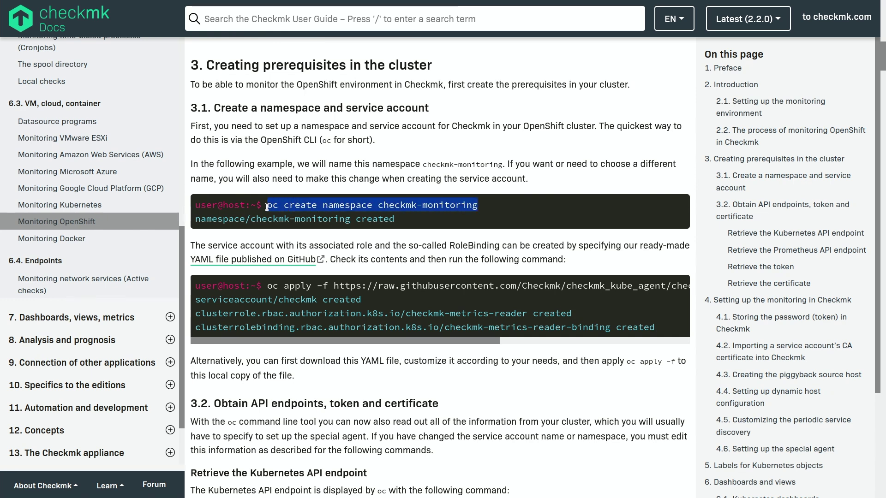
{"action": "right_click", "coordinate": [277, 208]}
{"action": "left_click", "coordinate": [290, 213]}
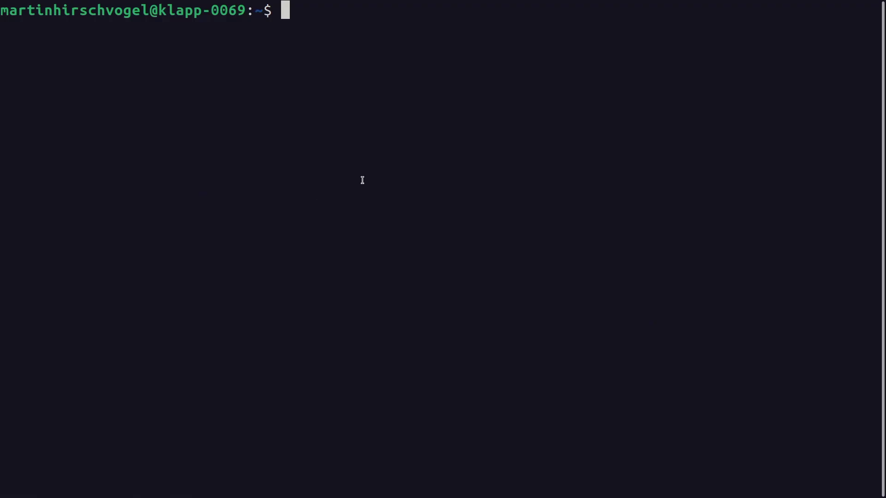
{"action": "right_click", "coordinate": [371, 178]}
{"action": "left_click", "coordinate": [405, 209]}
{"action": "key", "text": "Return"}
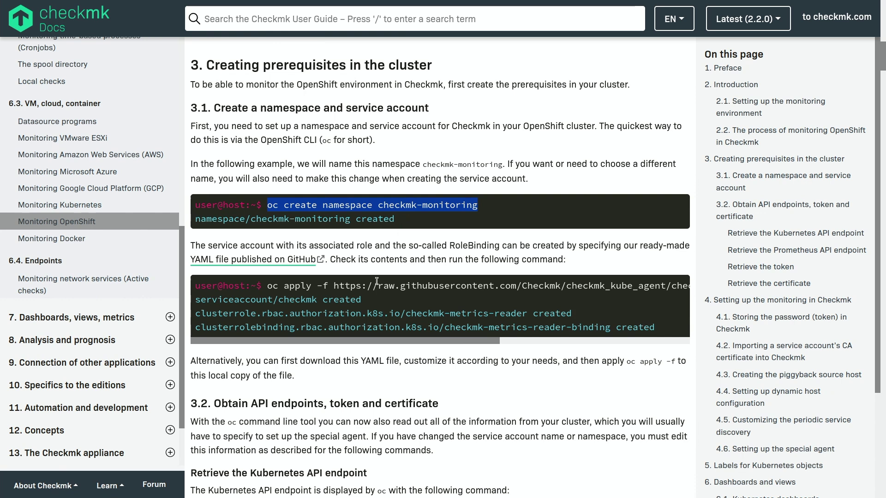
{"action": "mouse_move", "coordinate": [267, 286]}
{"action": "left_mouse_down"}
{"action": "mouse_move", "coordinate": [708, 287]}
{"action": "mouse_move", "coordinate": [685, 286]}
{"action": "left_mouse_up"}
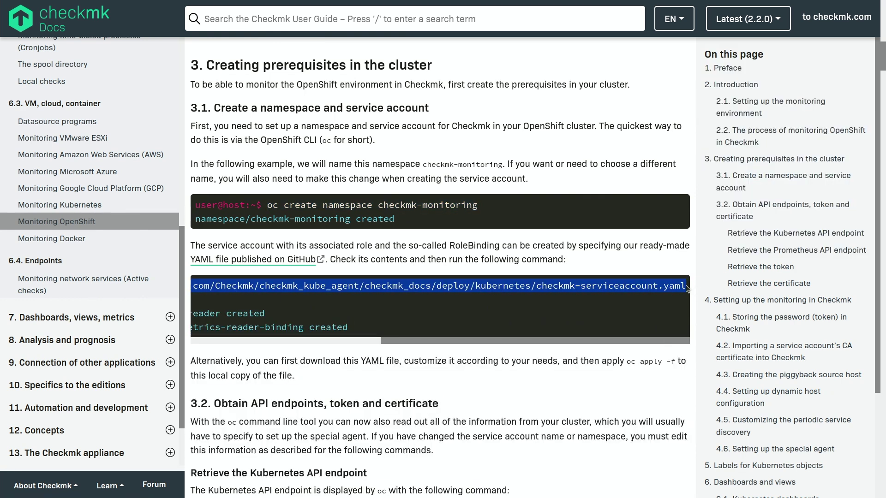
{"action": "right_click", "coordinate": [672, 284]}
Copy the oc apply command and review the YAML's monitored resources and get/list permissions.
{"action": "left_click", "coordinate": [650, 295]}
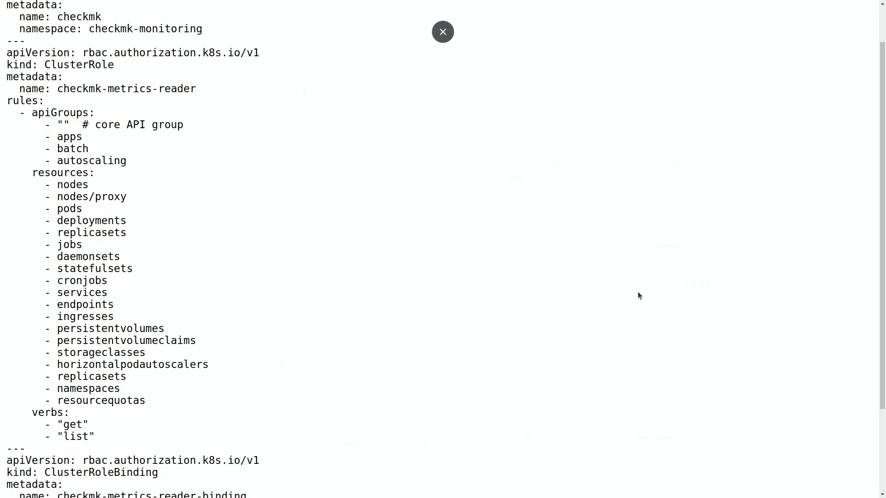
{"action": "scroll", "coordinate": [214, 233], "scroll_direction": "up", "scroll_amount": 1}
{"action": "scroll", "coordinate": [149, 132], "scroll_direction": "up", "scroll_amount": 1}
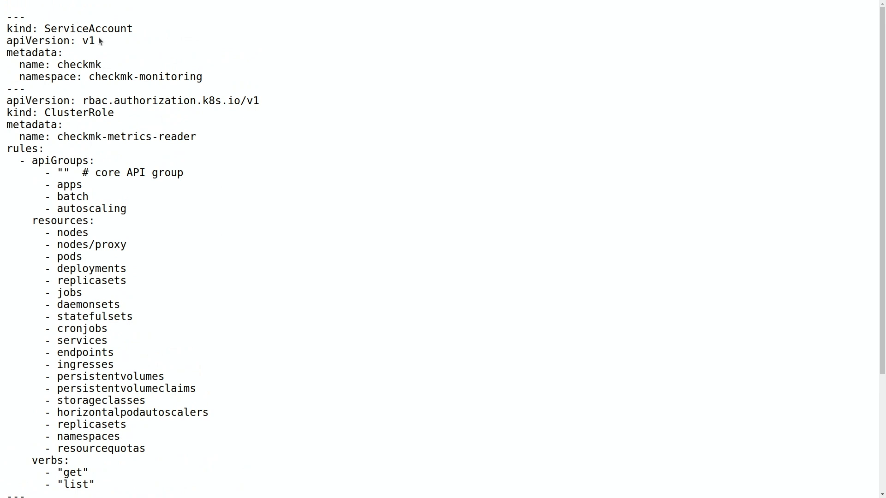
{"action": "scroll", "coordinate": [88, 116], "scroll_direction": "down", "scroll_amount": 2}
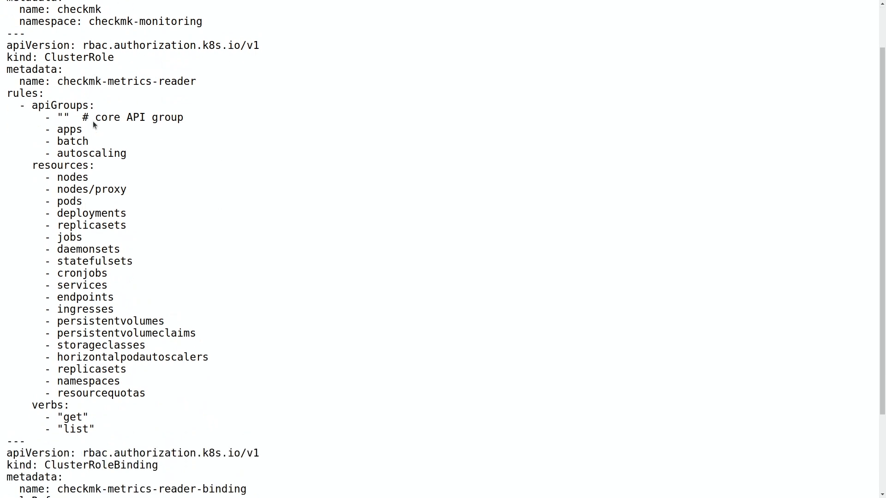
{"action": "scroll", "coordinate": [93, 121], "scroll_direction": "down", "scroll_amount": 2}
{"action": "scroll", "coordinate": [156, 334], "scroll_direction": "up", "scroll_amount": 3}
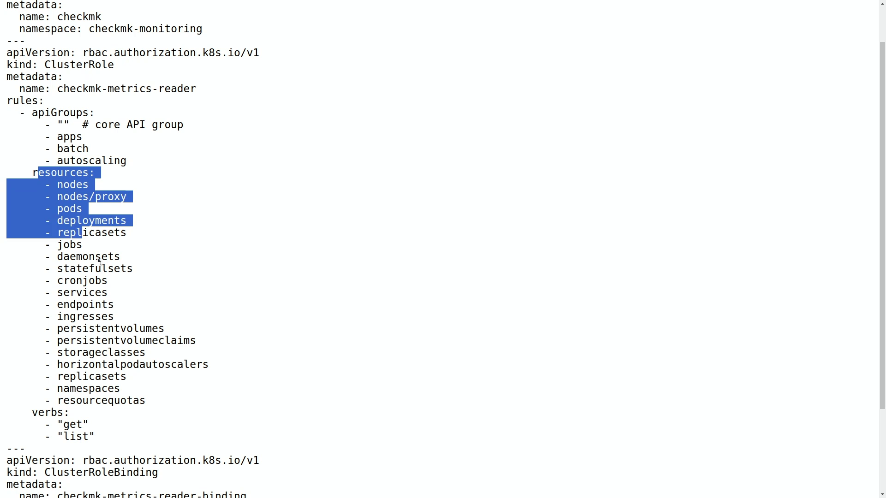
{"action": "left_click_drag", "start_coordinate": [39, 173], "coordinate": [182, 397]}
{"action": "left_click", "coordinate": [97, 426]}
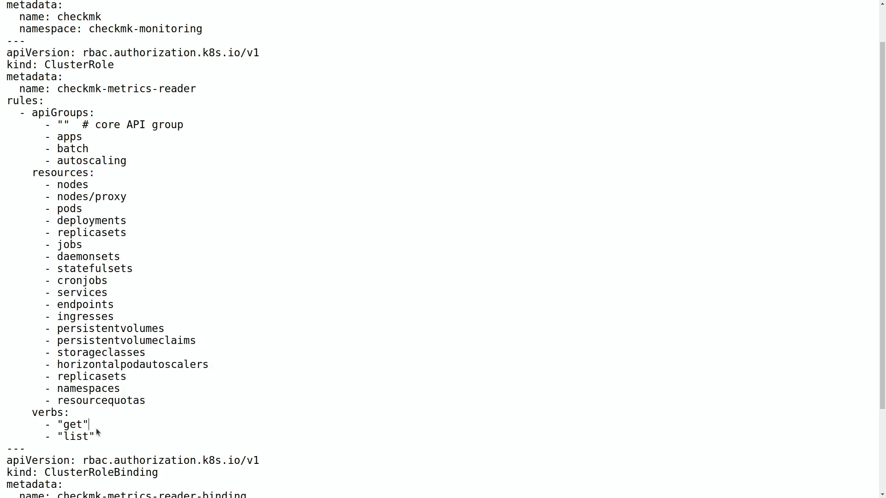
{"action": "left_click_drag", "start_coordinate": [100, 438], "coordinate": [1, 415]}
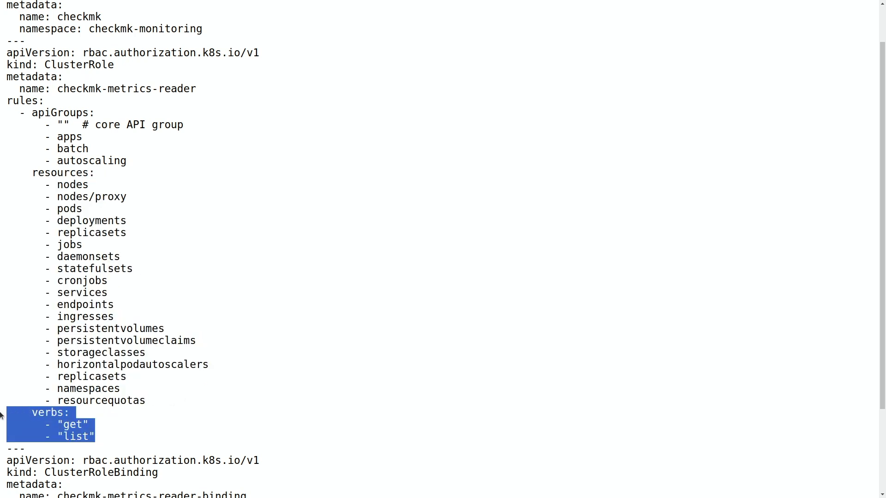
{"action": "left_click", "coordinate": [286, 305]}
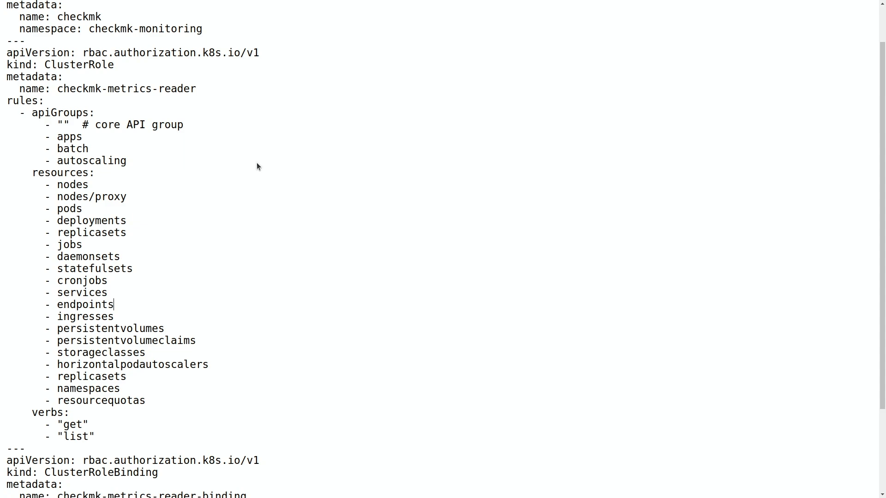
{"action": "key", "text": "alt+Tab"}
Run the oc apply command to create the checkmk service account, ClusterRole and binding.
{"action": "right_click", "coordinate": [305, 148]}
{"action": "left_click", "coordinate": [351, 180]}
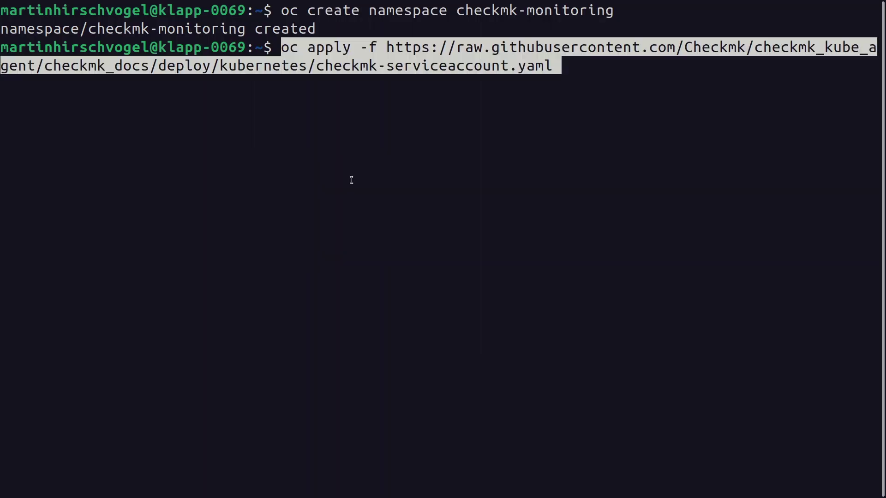
{"action": "key", "text": "Return"}
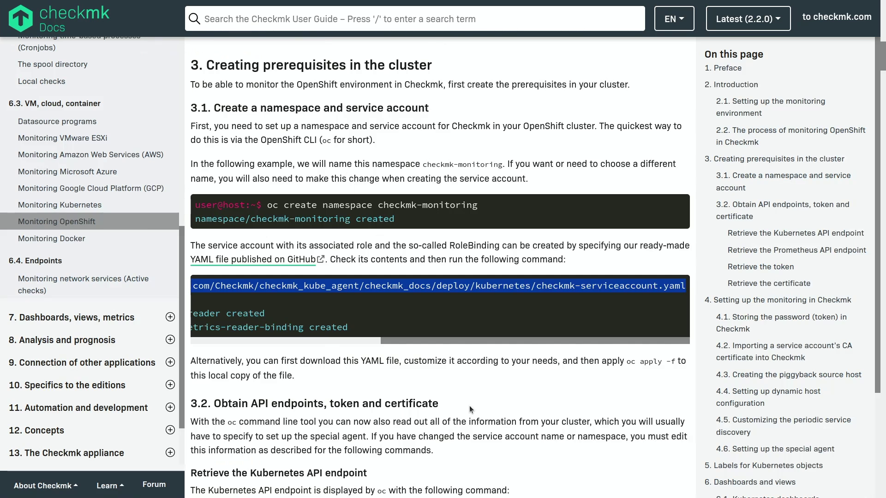
{"action": "scroll", "coordinate": [477, 400], "scroll_direction": "down", "scroll_amount": 3}
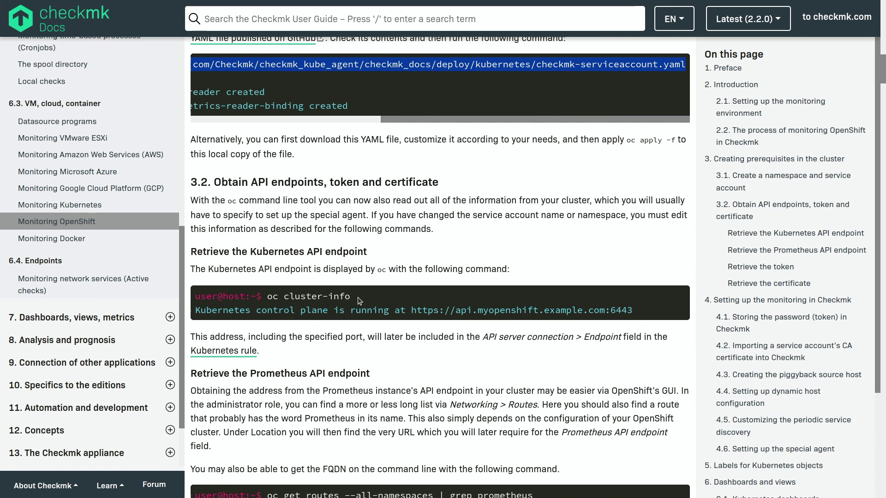
Run 'oc cluster-info' in the terminal to show the Kubernetes API endpoint.
{"action": "left_click_drag", "start_coordinate": [359, 299], "coordinate": [268, 298]}
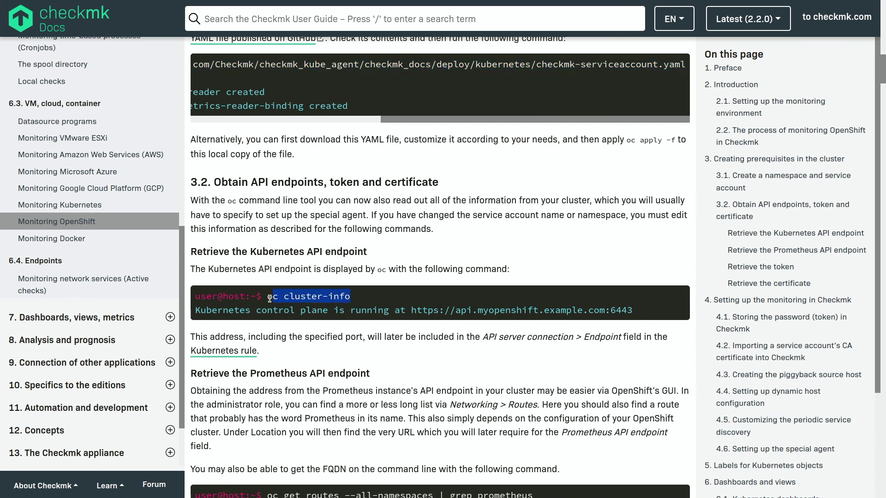
{"action": "right_click", "coordinate": [300, 295]}
{"action": "left_click", "coordinate": [381, 310]}
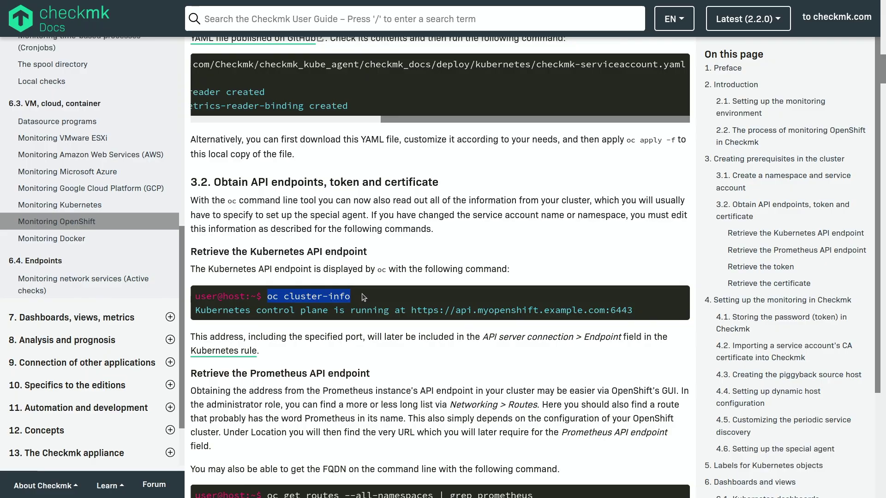
{"action": "key", "text": "alt+Tab"}
{"action": "right_click", "coordinate": [382, 272]}
{"action": "left_click", "coordinate": [418, 298]}
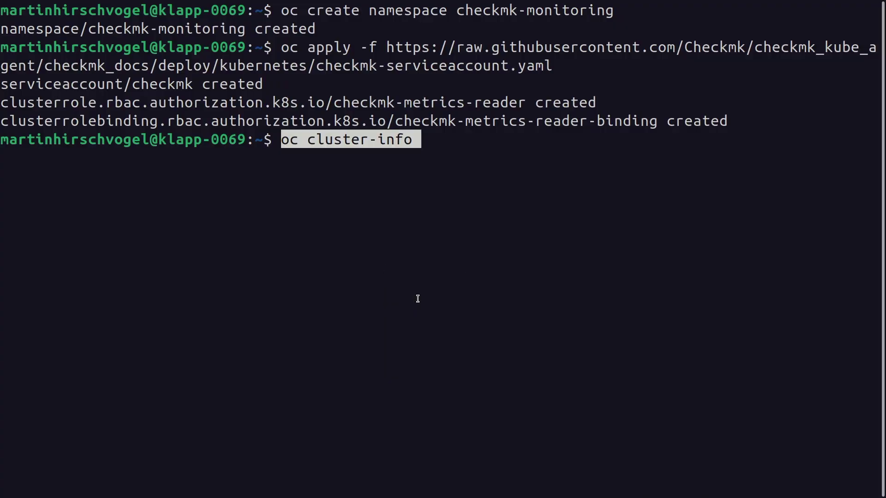
{"action": "key", "text": "Return"}
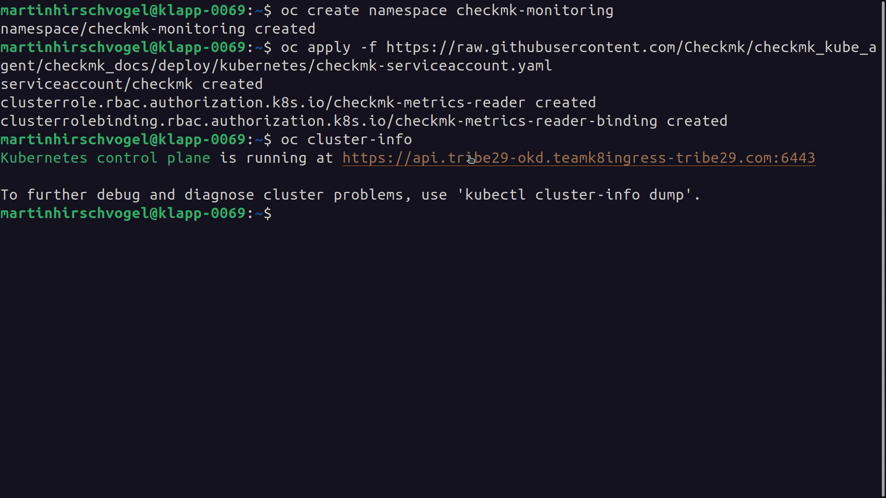
Run 'oc get routes --all-namespaces | grep prometheus' and select the Prometheus route hostname.
{"action": "key", "text": "alt+Tab"}
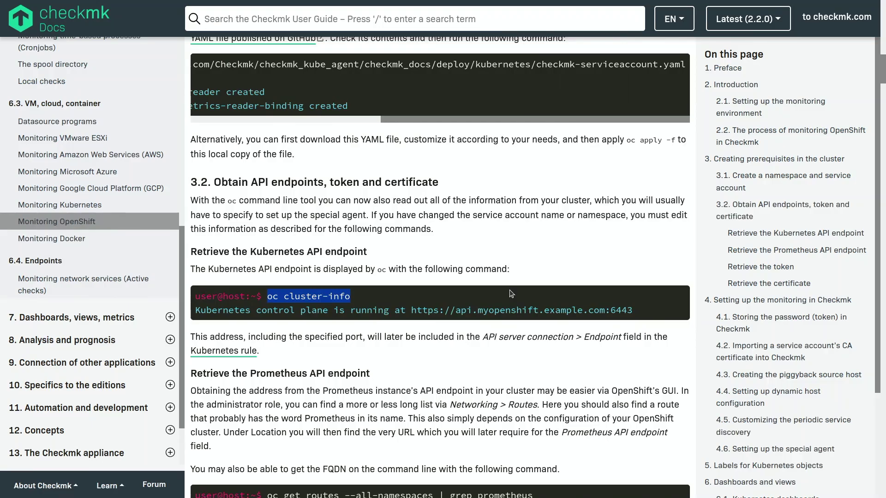
{"action": "scroll", "coordinate": [510, 293], "scroll_direction": "down", "scroll_amount": 1}
{"action": "scroll", "coordinate": [510, 293], "scroll_direction": "down", "scroll_amount": 1}
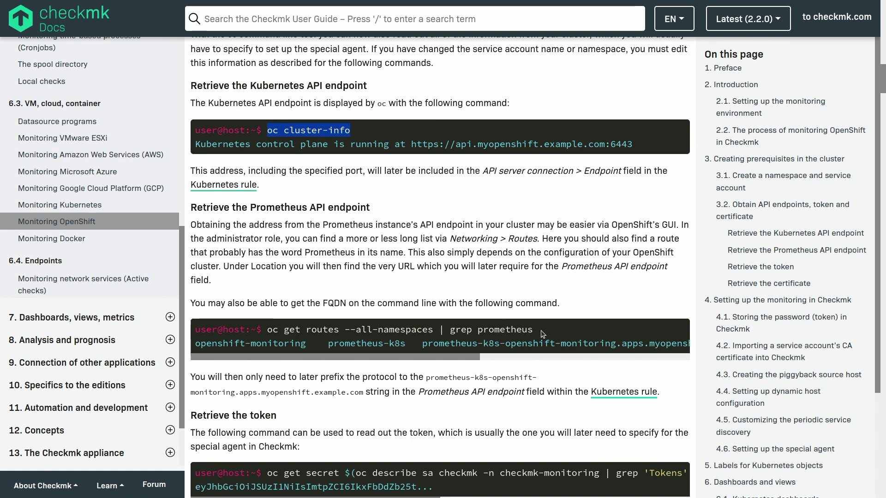
{"action": "left_click_drag", "start_coordinate": [534, 330], "coordinate": [269, 331]}
{"action": "right_click", "coordinate": [268, 331]}
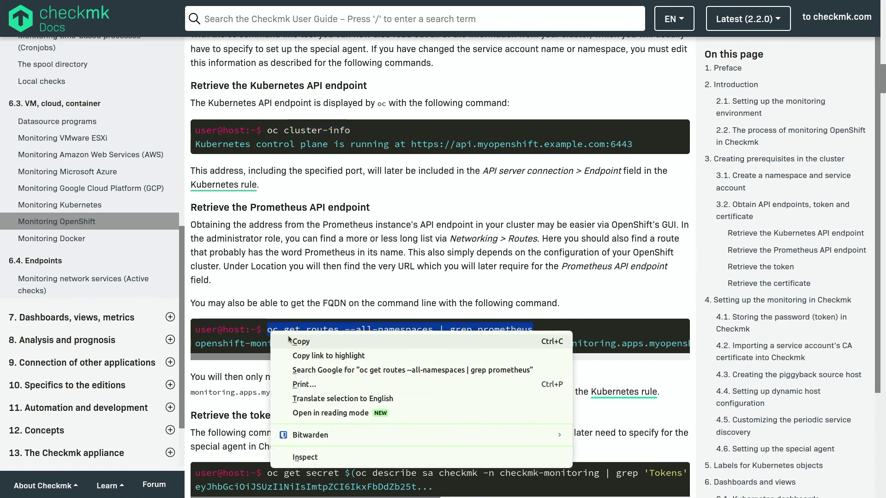
{"action": "left_click", "coordinate": [291, 340]}
{"action": "key", "text": "alt+Tab"}
{"action": "right_click", "coordinate": [376, 302]}
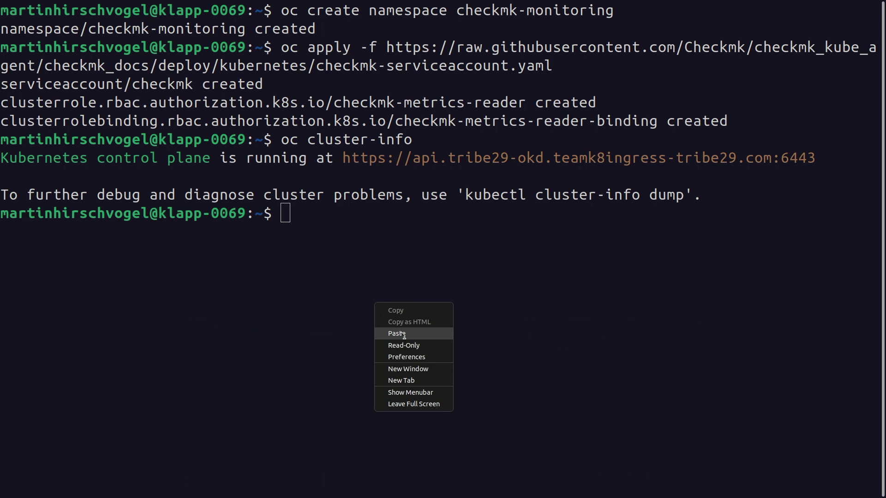
{"action": "left_click", "coordinate": [397, 333]}
{"action": "key", "text": "Return"}
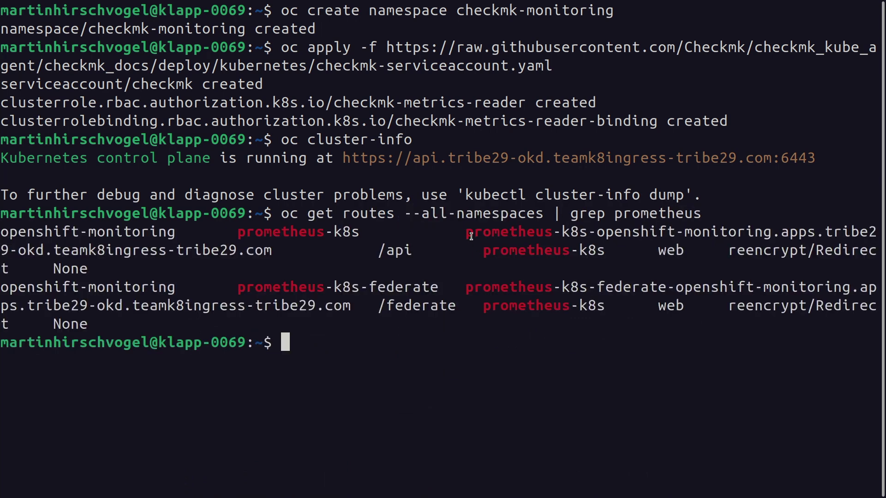
{"action": "left_click_drag", "start_coordinate": [466, 232], "coordinate": [270, 252]}
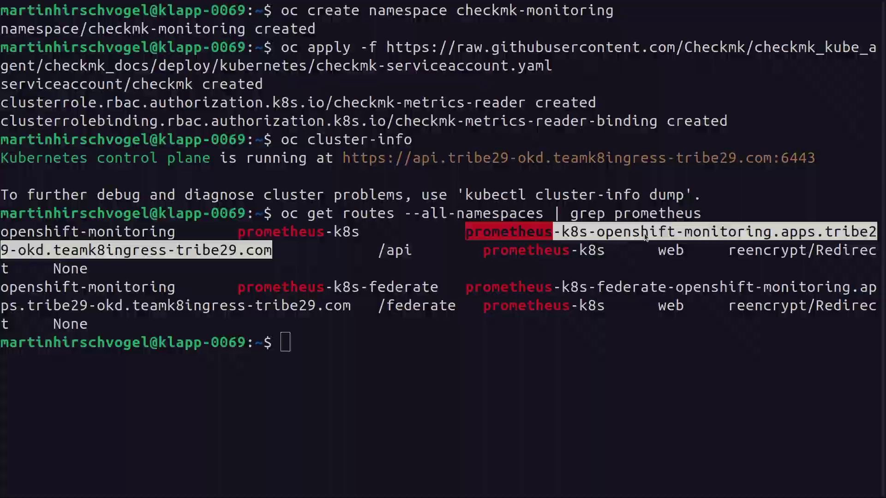
{"action": "scroll", "coordinate": [539, 290], "scroll_direction": "down", "scroll_amount": 3}
{"action": "scroll", "coordinate": [539, 289], "scroll_direction": "down", "scroll_amount": 5}
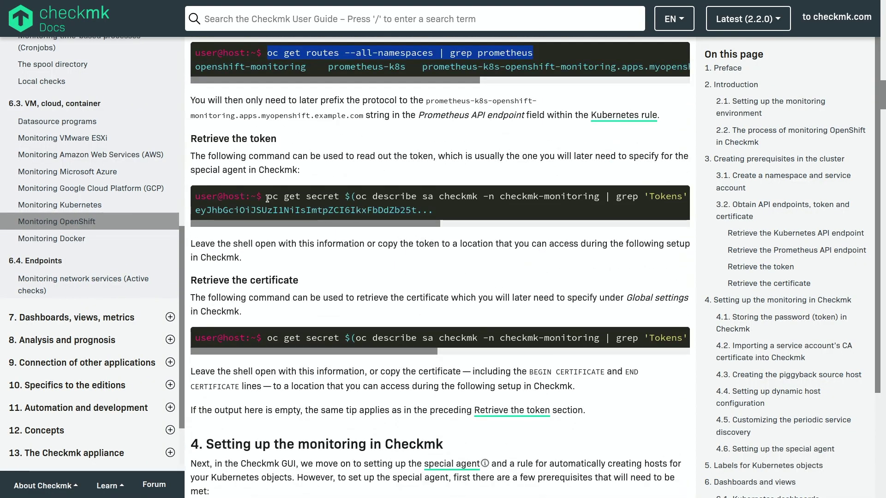
Run the 'oc get secret' command to print the decoded checkmk service account token.
{"action": "mouse_move", "coordinate": [267, 198]}
{"action": "left_mouse_down"}
{"action": "mouse_move", "coordinate": [699, 201]}
{"action": "mouse_move", "coordinate": [681, 196]}
{"action": "left_mouse_up"}
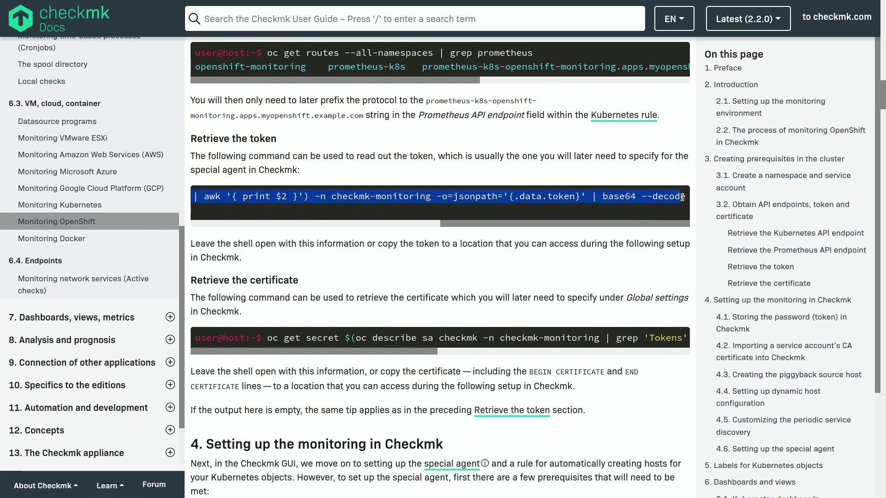
{"action": "right_click", "coordinate": [664, 197]}
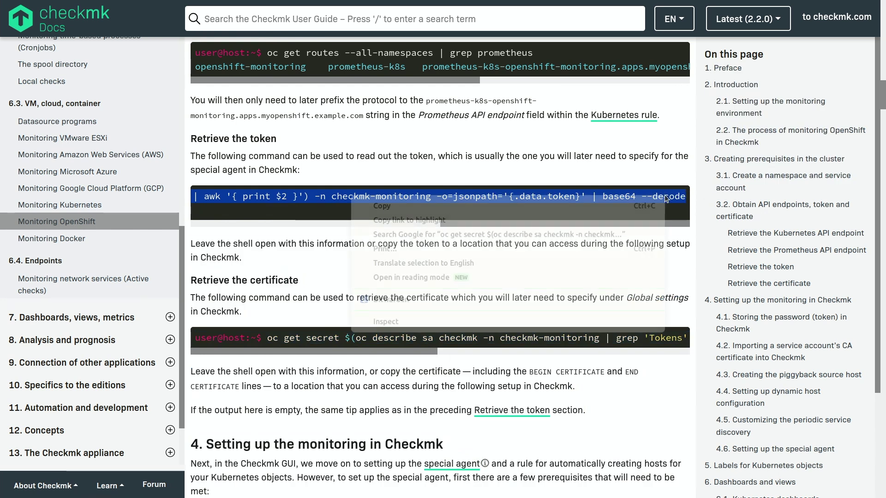
{"action": "left_click", "coordinate": [637, 207]}
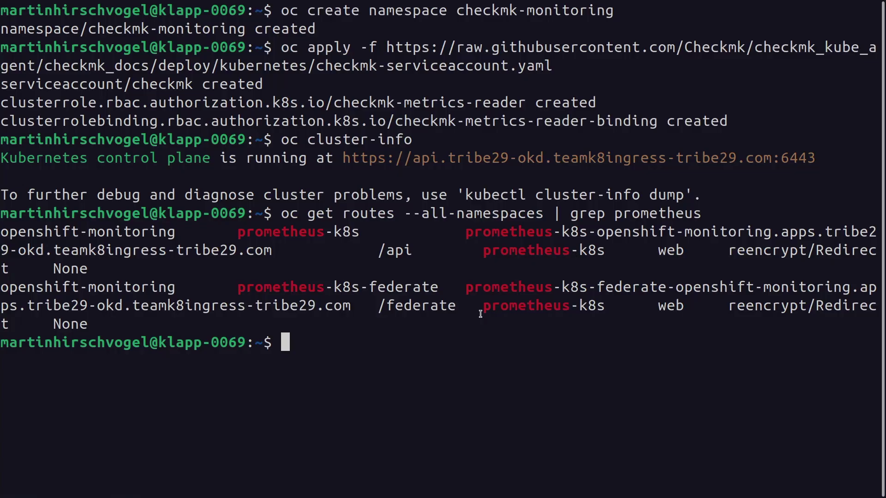
{"action": "right_click", "coordinate": [465, 335]}
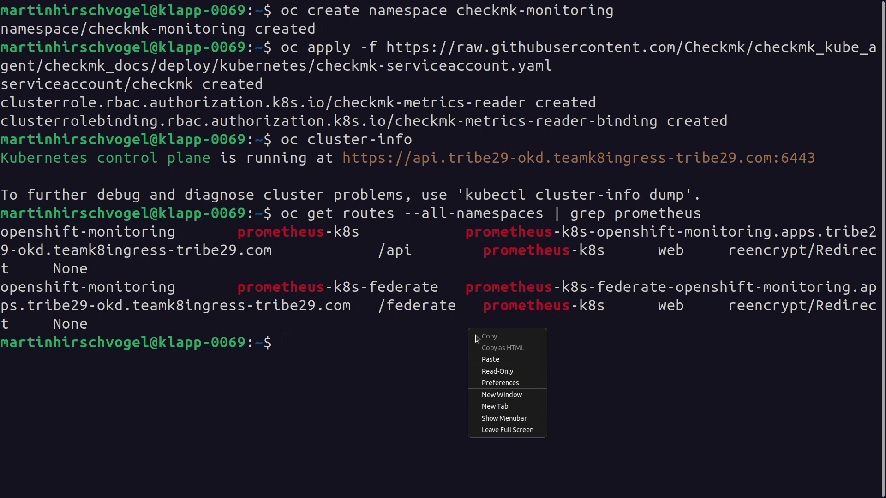
{"action": "left_click", "coordinate": [492, 357]}
{"action": "key", "text": "Return"}
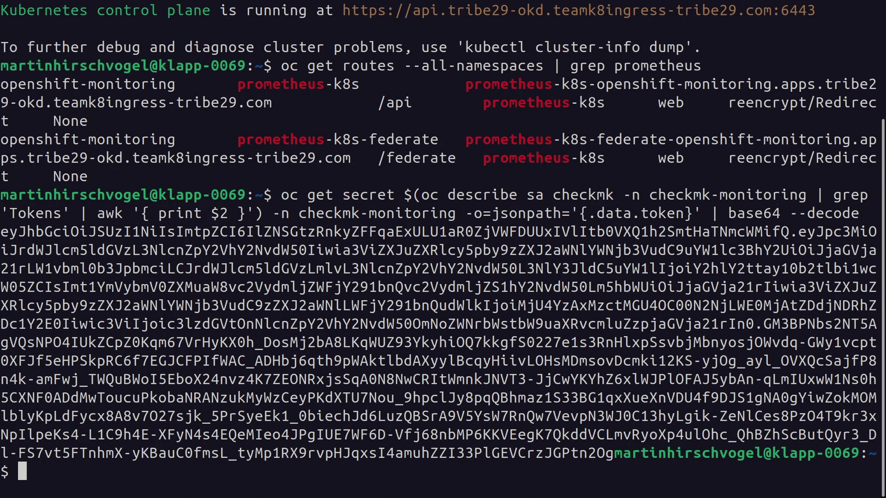
{"action": "key", "text": "alt+Tab"}
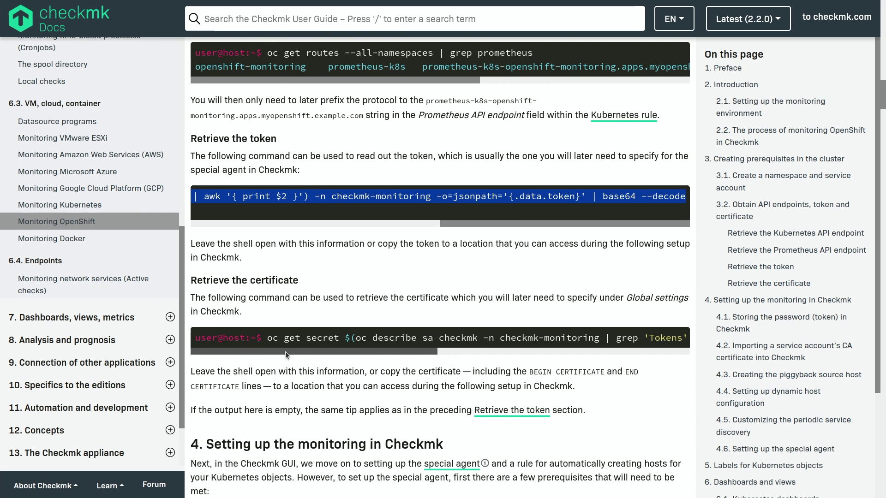
{"action": "scroll", "coordinate": [304, 387], "scroll_direction": "down", "scroll_amount": 5}
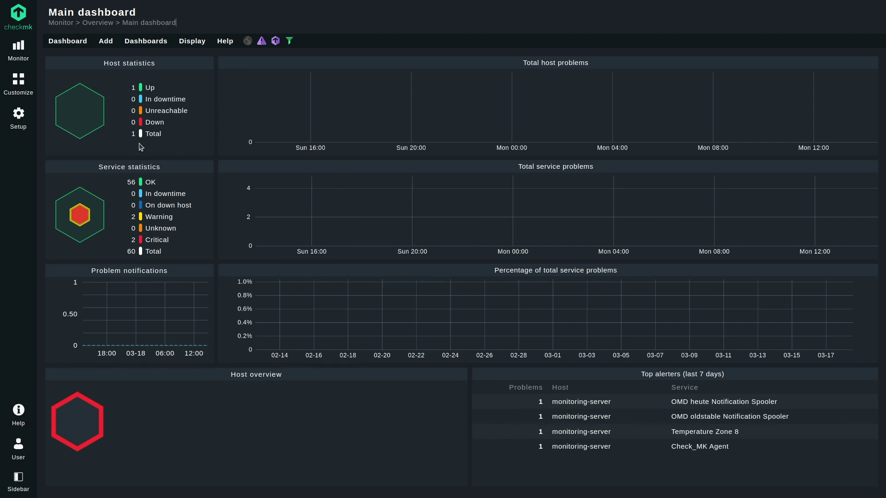
Start a new entry in Setup's password store, clearing the default unique ID.
{"action": "left_click", "coordinate": [24, 123]}
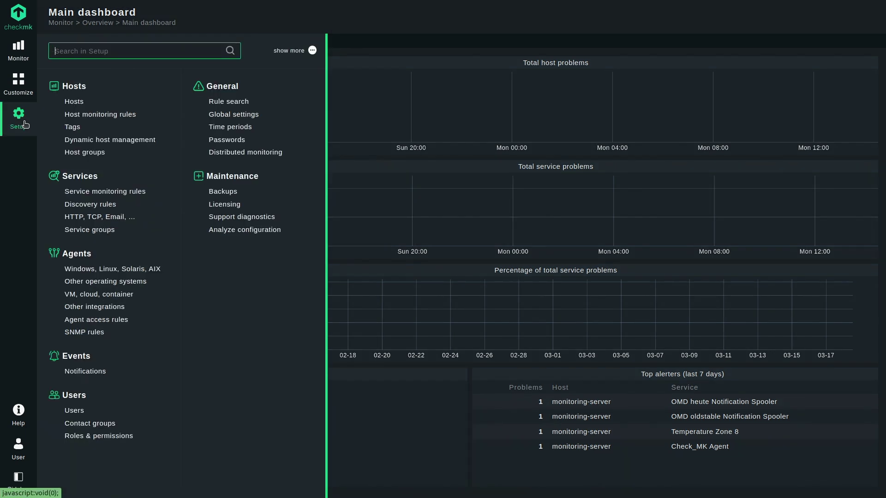
{"action": "type", "text": "pass"}
{"action": "type", "text": "word"}
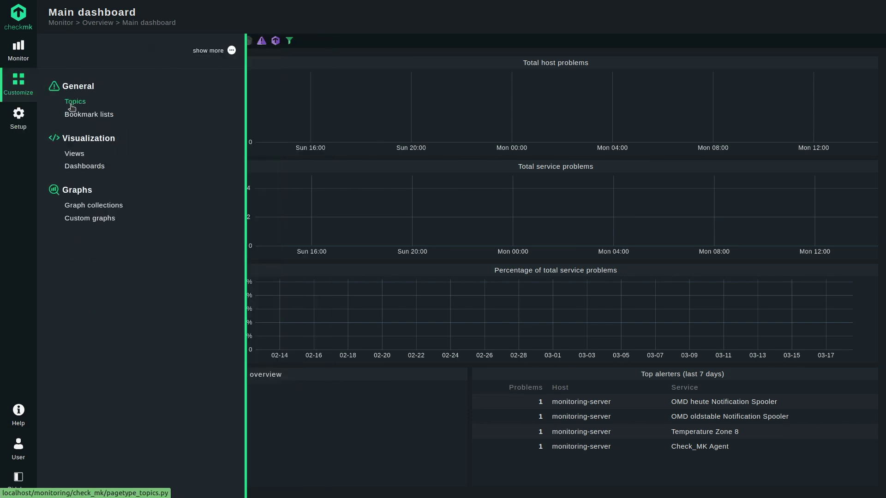
{"action": "left_click", "coordinate": [78, 103]}
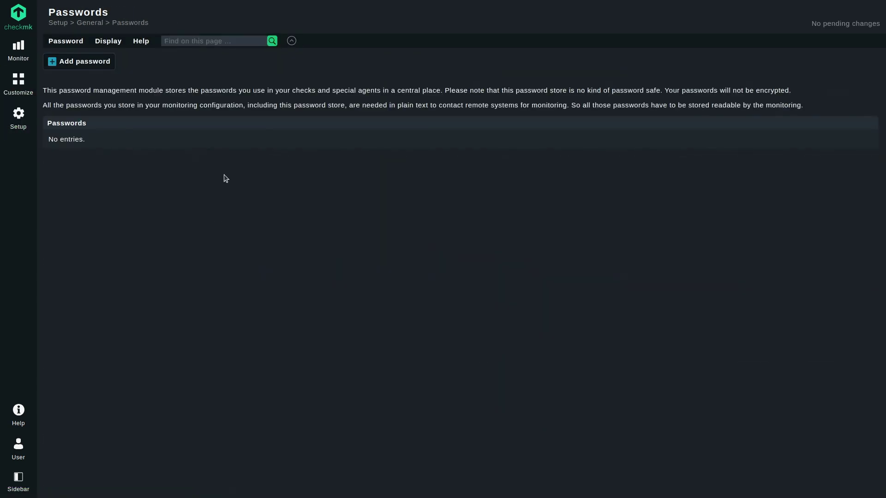
{"action": "left_click", "coordinate": [98, 65]}
{"action": "left_click", "coordinate": [264, 112]}
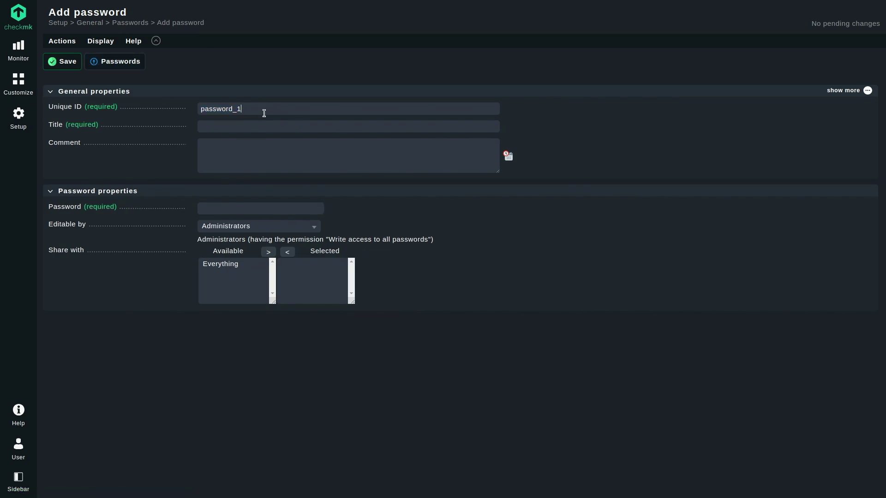
{"action": "type", "text": "openshift_cl"}
{"action": "type", "text": "uster"}
{"action": "type", "text": "Ope"}
{"action": "type", "text": "nShift cluste"}
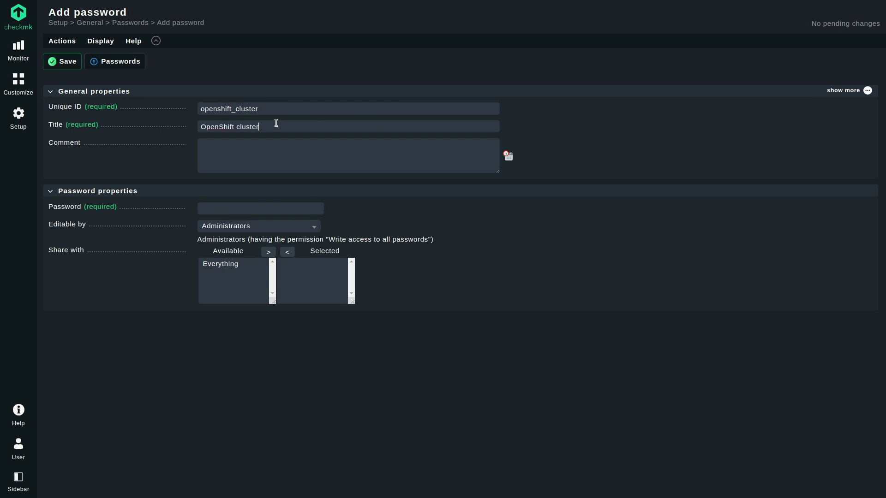
Copy the printed token from the terminal, paste it as the password, and save.
{"action": "key", "text": "alt+Tab"}
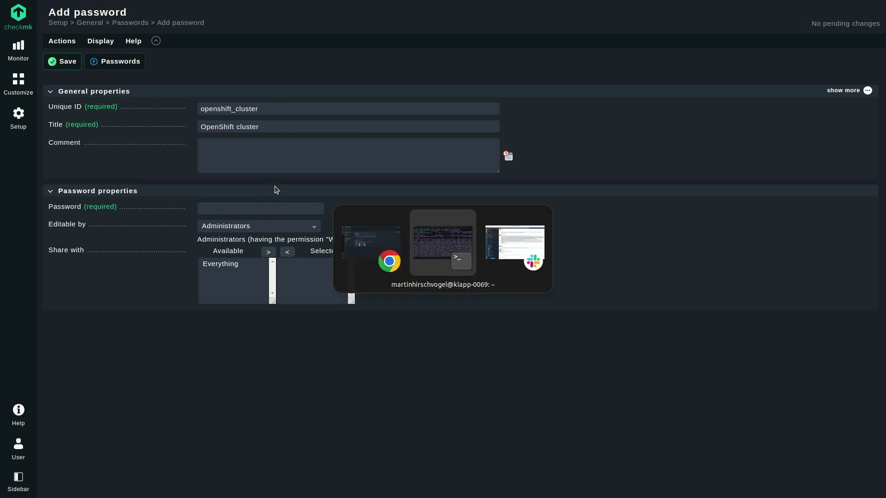
{"action": "key", "text": "alt+Tab"}
{"action": "key", "text": "alt+Tab"}
{"action": "key", "text": "alt+Tab"}
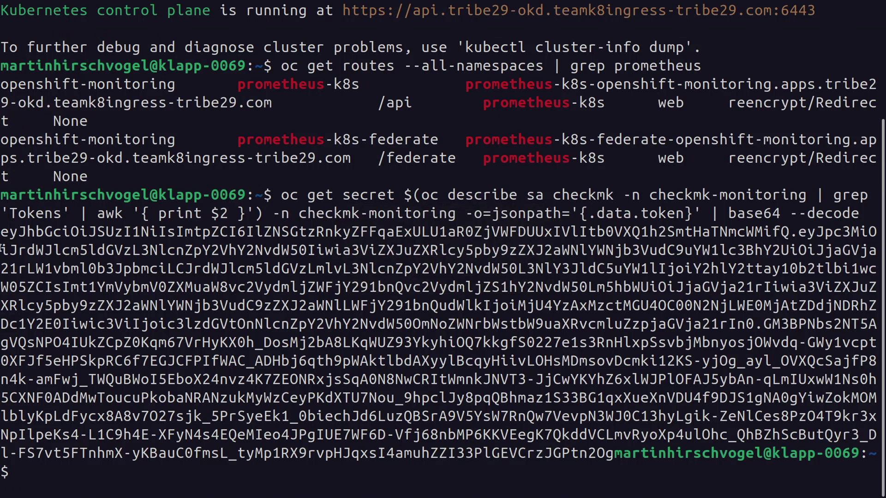
{"action": "mouse_move", "coordinate": [1, 232]}
{"action": "left_mouse_down"}
{"action": "mouse_move", "coordinate": [167, 341]}
{"action": "mouse_move", "coordinate": [613, 453]}
{"action": "left_mouse_up"}
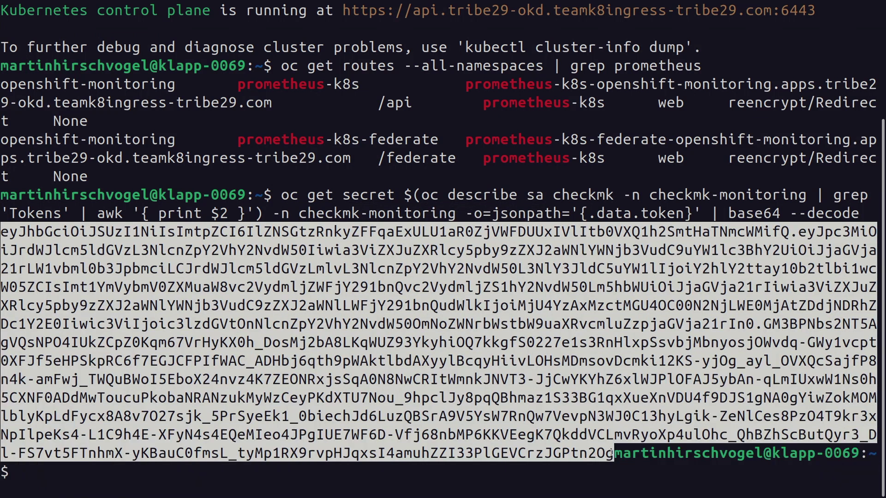
{"action": "right_click", "coordinate": [569, 359]}
{"action": "left_click", "coordinate": [595, 378]}
{"action": "key", "text": "alt+Tab"}
{"action": "left_click", "coordinate": [243, 206]}
{"action": "key", "text": "ctrl+v"}
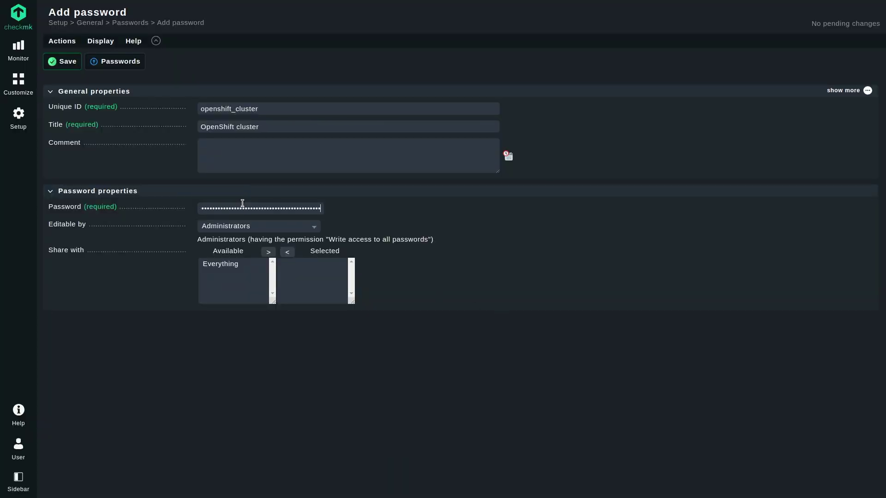
{"action": "left_click", "coordinate": [57, 62]}
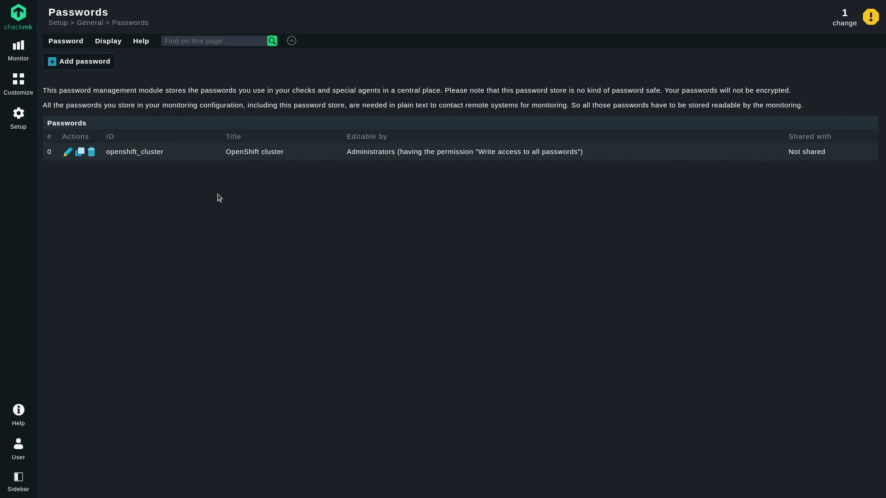
Add host openshift-cluster to the Main folder with IP address family set to No IP.
{"action": "left_click", "coordinate": [19, 127]}
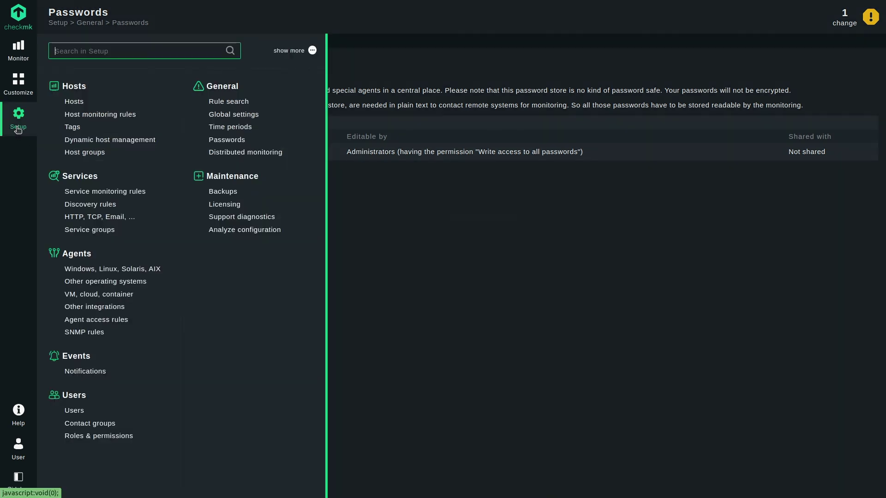
{"action": "left_click", "coordinate": [73, 102]}
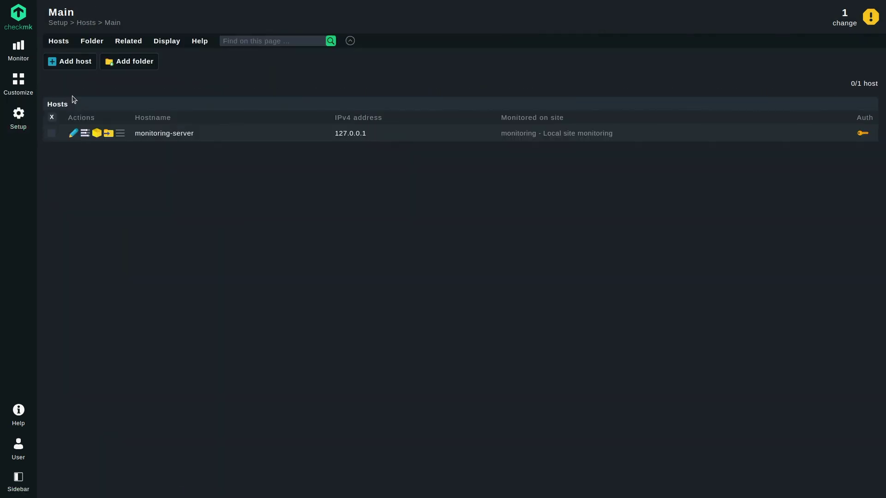
{"action": "left_click", "coordinate": [74, 69]}
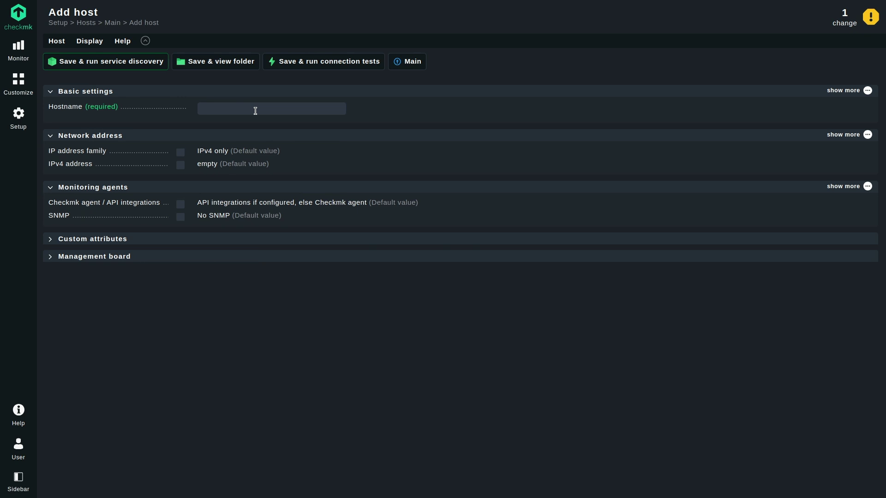
{"action": "type", "text": "openshift-"}
{"action": "type", "text": "cluster"}
{"action": "left_click", "coordinate": [179, 152]}
{"action": "left_click", "coordinate": [216, 152]}
{"action": "left_click", "coordinate": [228, 210]}
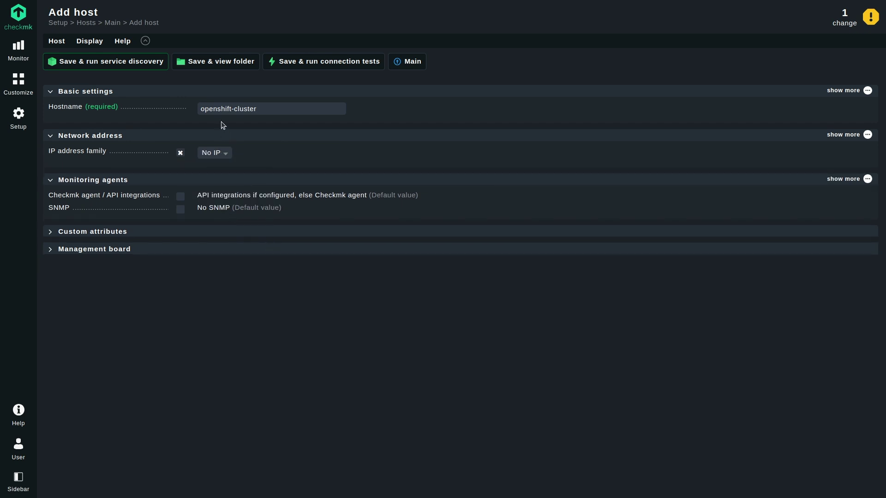
{"action": "left_click", "coordinate": [228, 68]}
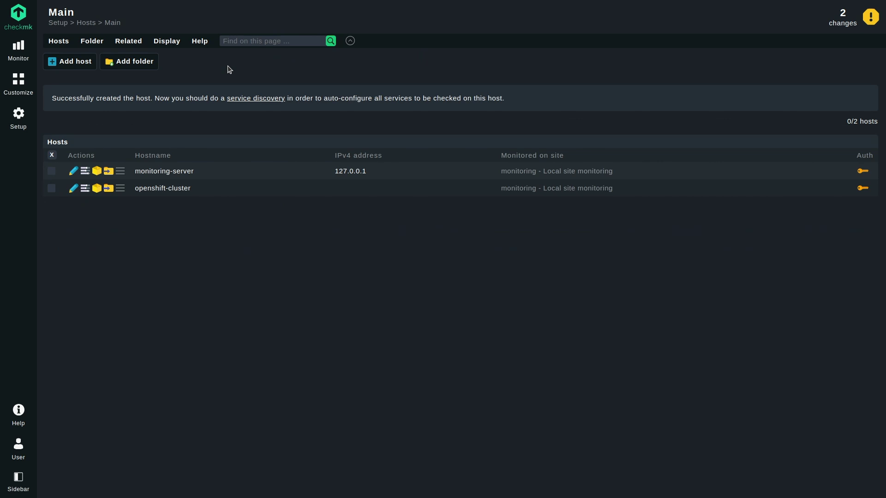
Add a rule to the VM, cloud, container Kubernetes ruleset, described OpenShift, with a dated comment.
{"action": "left_click", "coordinate": [20, 125]}
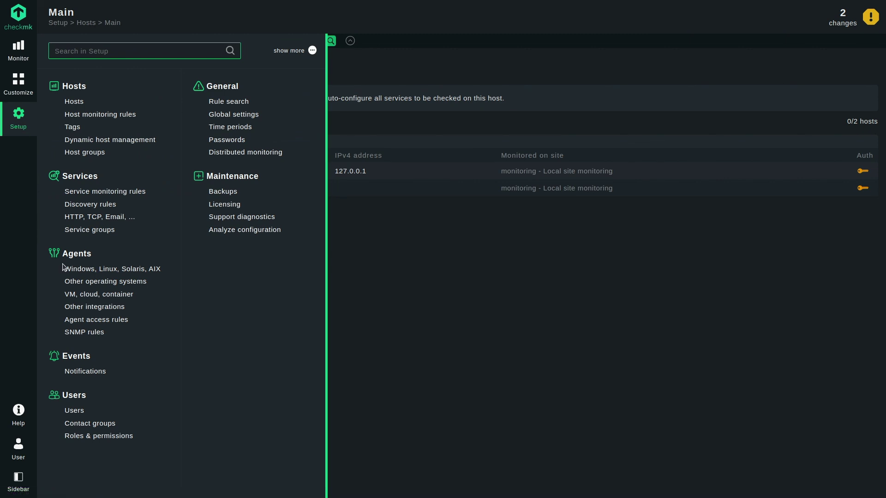
{"action": "left_click", "coordinate": [104, 294]}
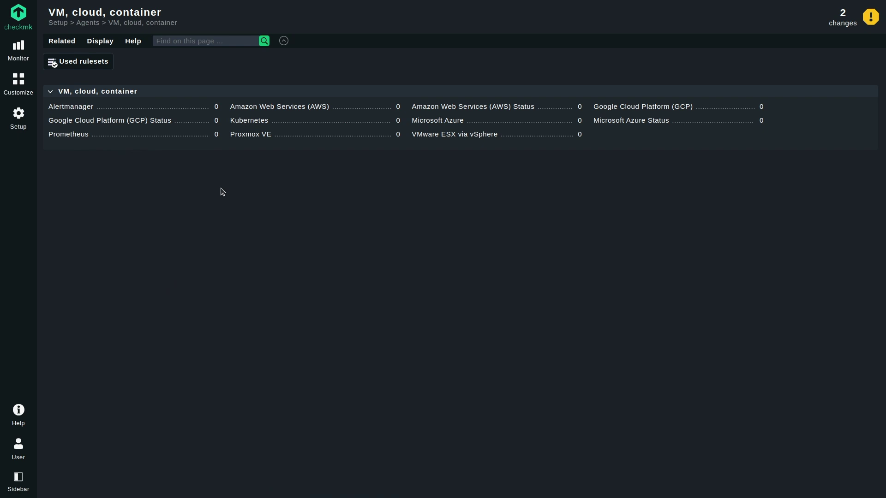
{"action": "left_click", "coordinate": [254, 123]}
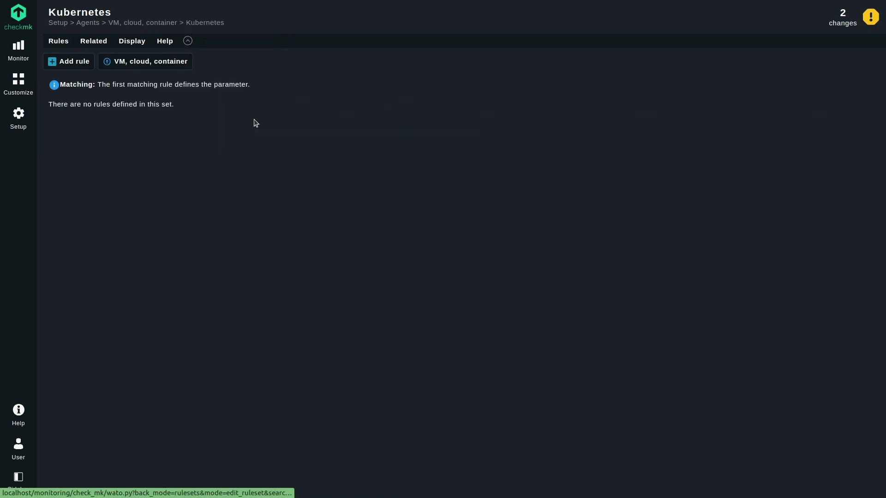
{"action": "left_click", "coordinate": [81, 66]}
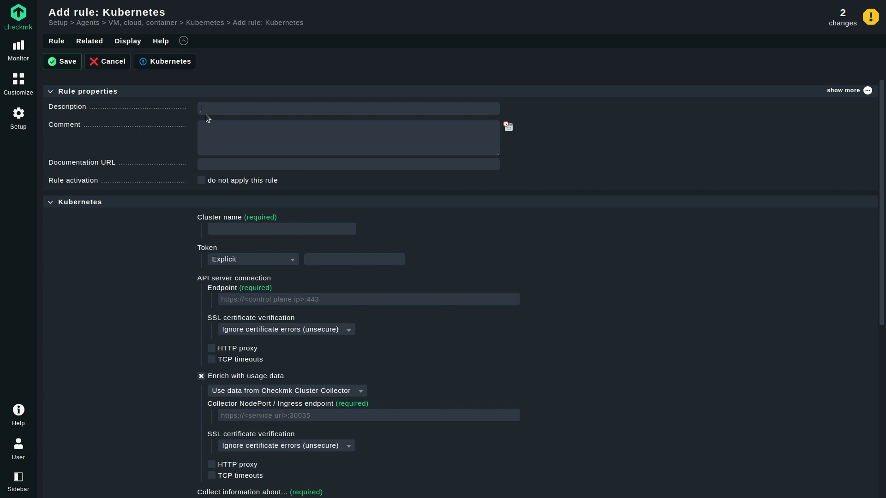
{"action": "type", "text": "OpenShift"}
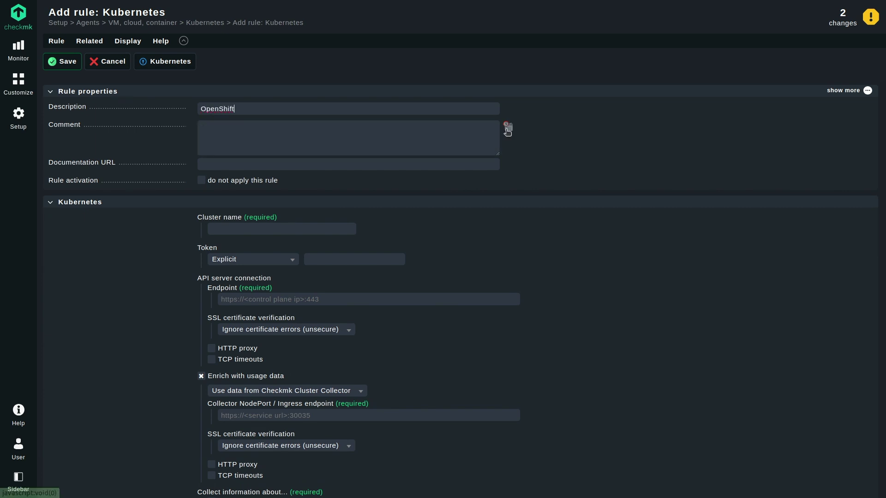
{"action": "left_click", "coordinate": [507, 126]}
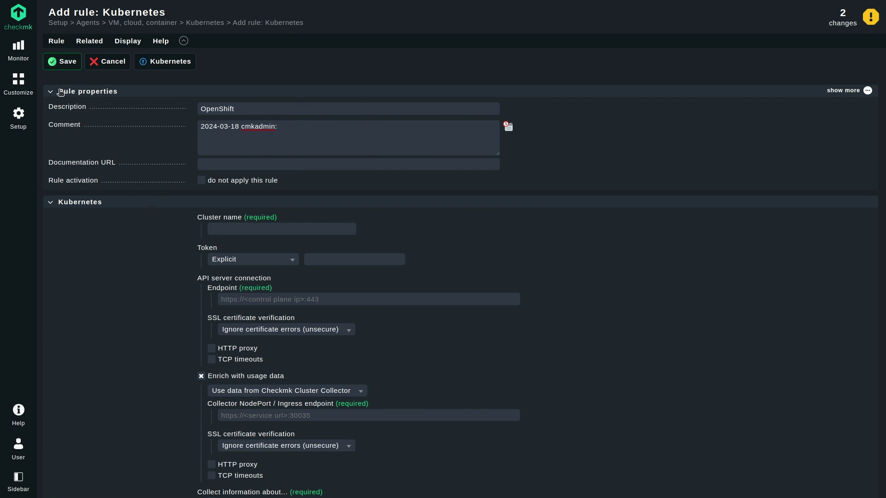
Set cluster name openshift-test and take the token from the password store.
{"action": "left_click", "coordinate": [59, 92]}
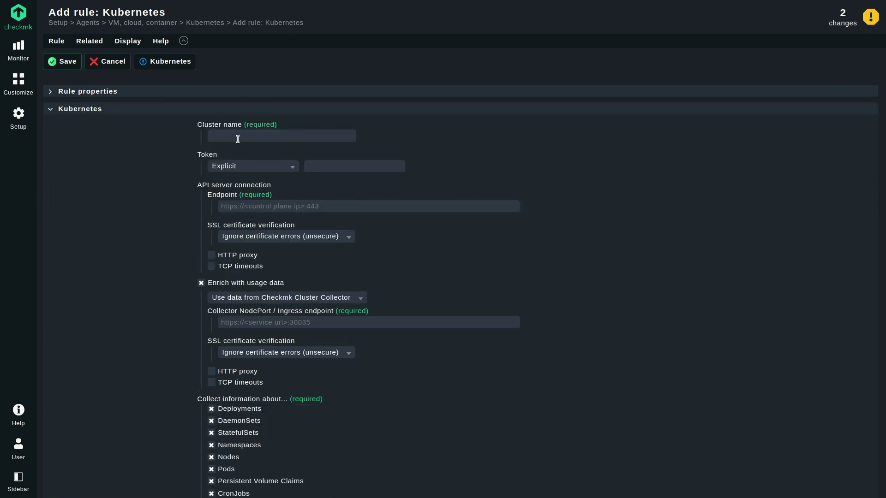
{"action": "type", "text": "ope"}
{"action": "type", "text": "nshift-test"}
{"action": "left_click", "coordinate": [266, 168]}
{"action": "left_click", "coordinate": [245, 193]}
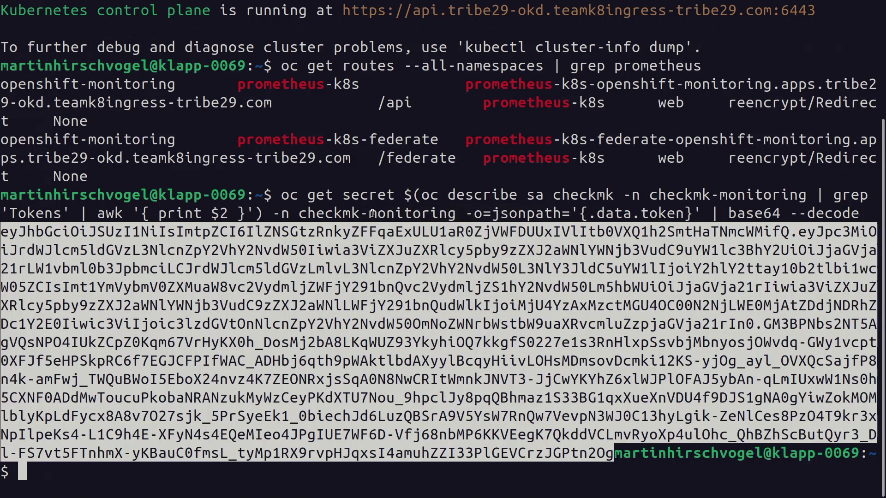
Paste the cluster API URL from the terminal as the API server endpoint.
{"action": "left_click_drag", "start_coordinate": [823, 10], "coordinate": [342, 10]}
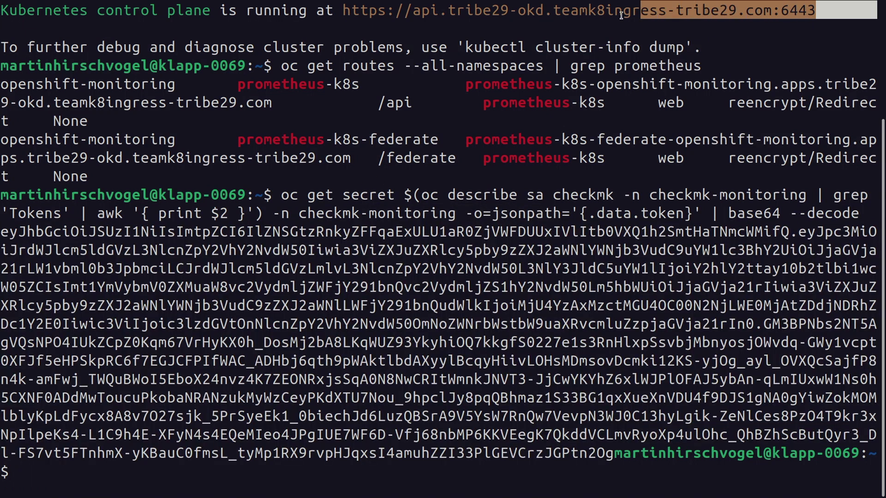
{"action": "right_click", "coordinate": [450, 13]}
{"action": "left_click", "coordinate": [477, 43]}
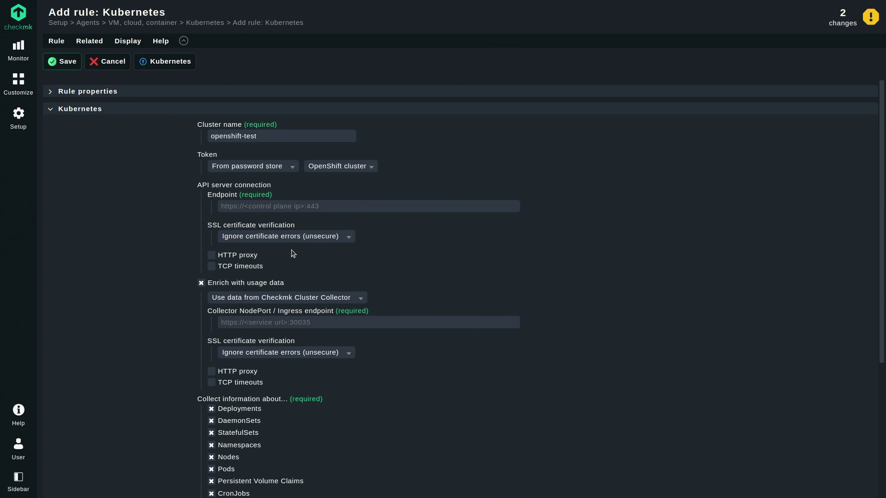
{"action": "right_click", "coordinate": [303, 205]}
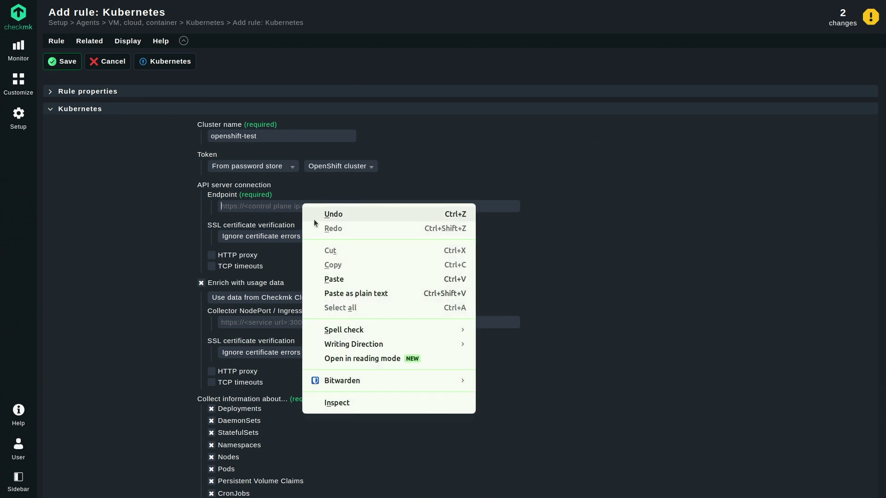
{"action": "left_click", "coordinate": [335, 279]}
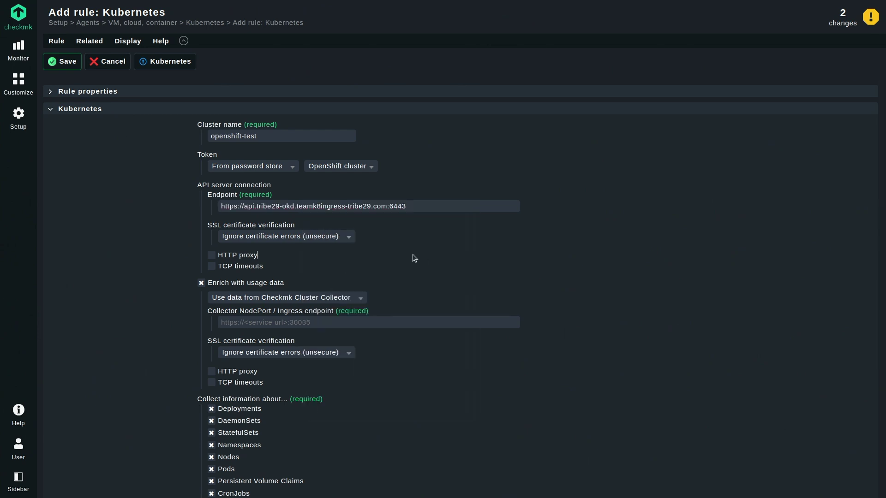
{"action": "left_click", "coordinate": [309, 297]}
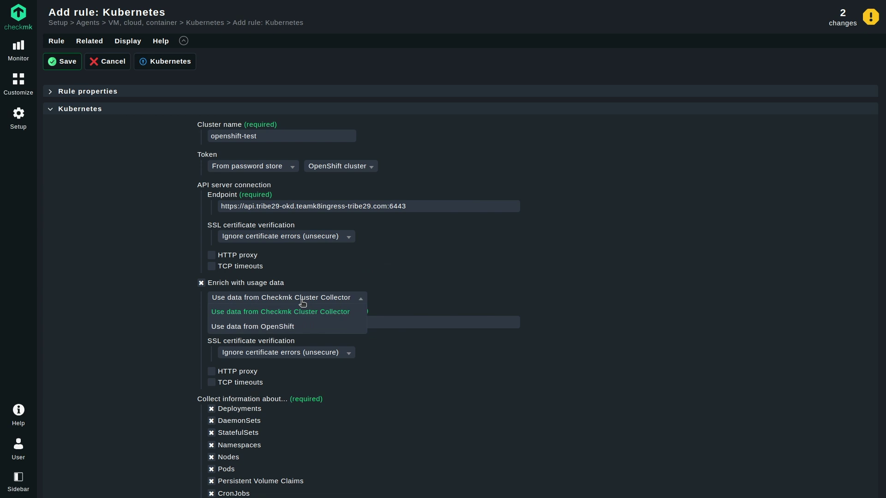
Set usage data to come from OpenShift, with the copied Prometheus route as the API endpoint.
{"action": "left_click", "coordinate": [269, 329]}
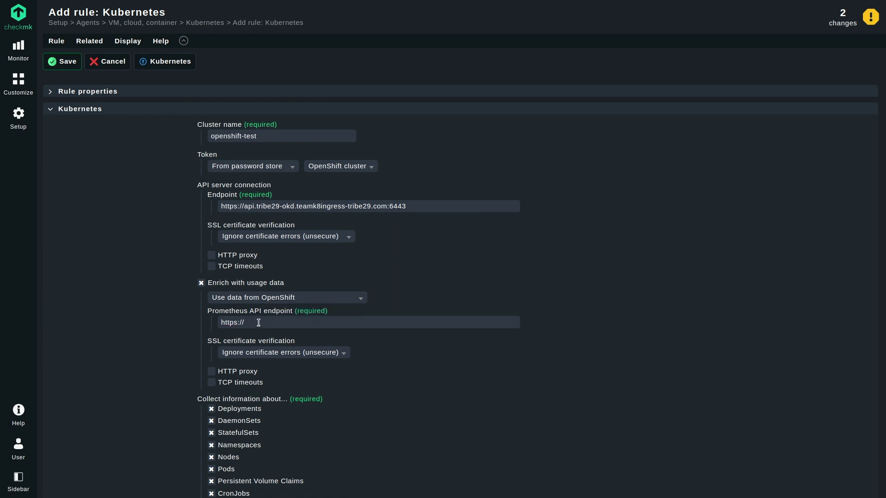
{"action": "key", "text": "alt+Tab"}
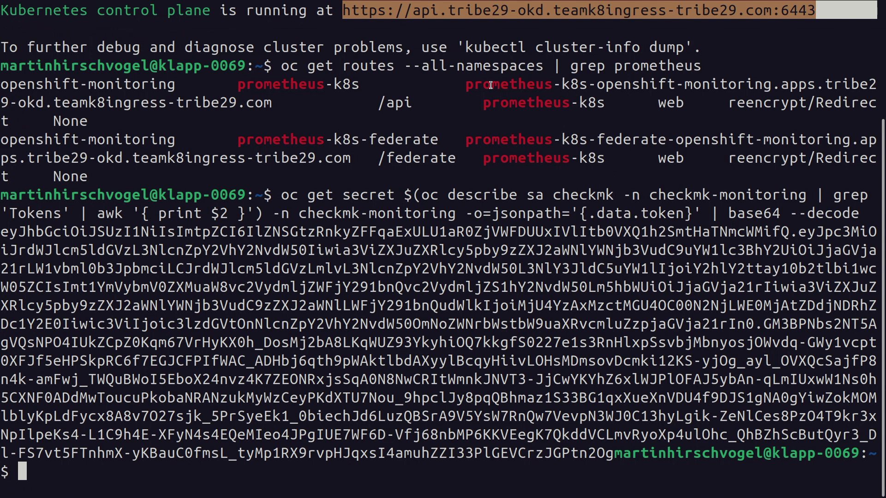
{"action": "left_click_drag", "start_coordinate": [465, 84], "coordinate": [271, 103]}
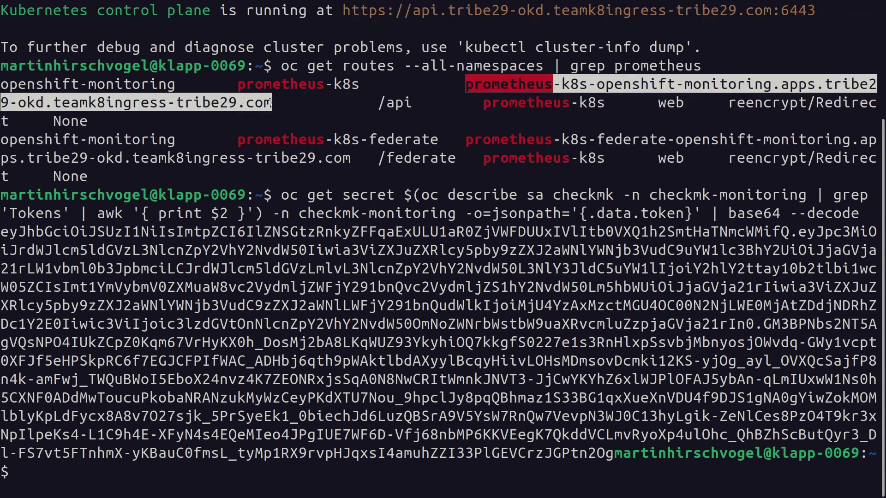
{"action": "right_click", "coordinate": [271, 103]}
{"action": "left_click", "coordinate": [290, 112]}
{"action": "key", "text": "alt+Tab"}
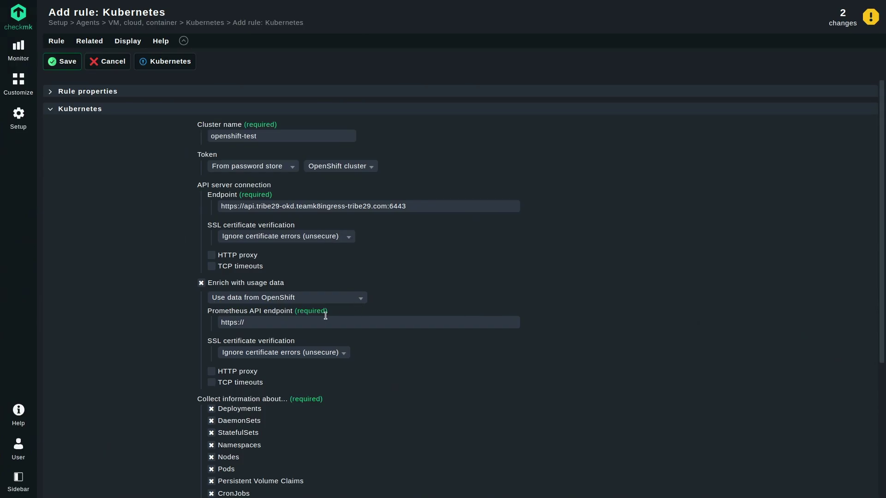
{"action": "left_click", "coordinate": [325, 320]}
{"action": "key", "text": "ctrl+v"}
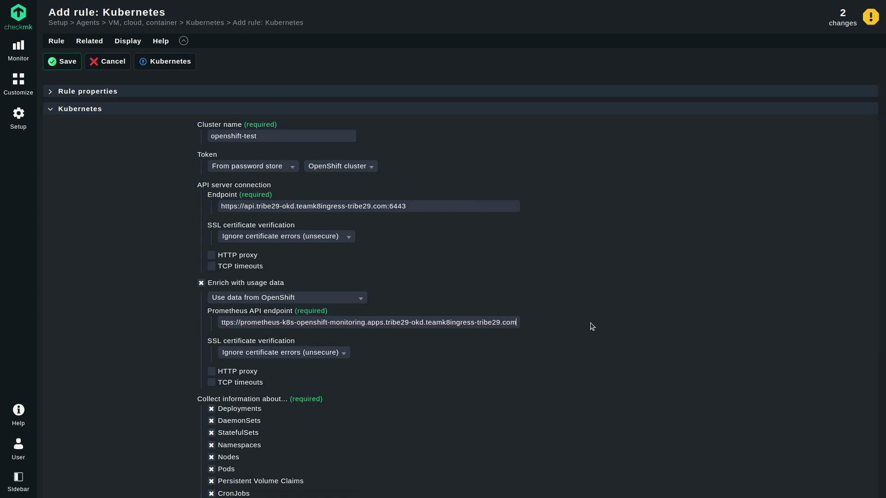
{"action": "scroll", "coordinate": [591, 326], "scroll_direction": "down", "scroll_amount": 5}
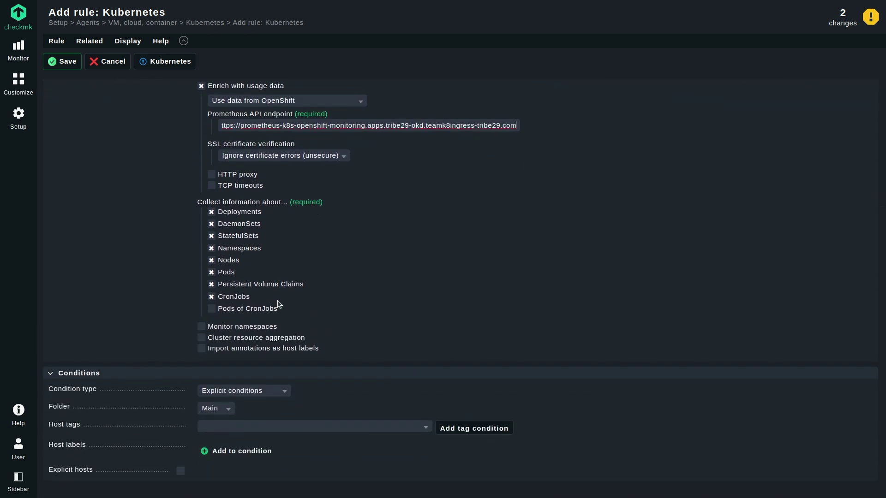
Leave Monitor namespaces, Cluster resource aggregation and Import annotations unticked.
{"action": "left_click", "coordinate": [269, 327]}
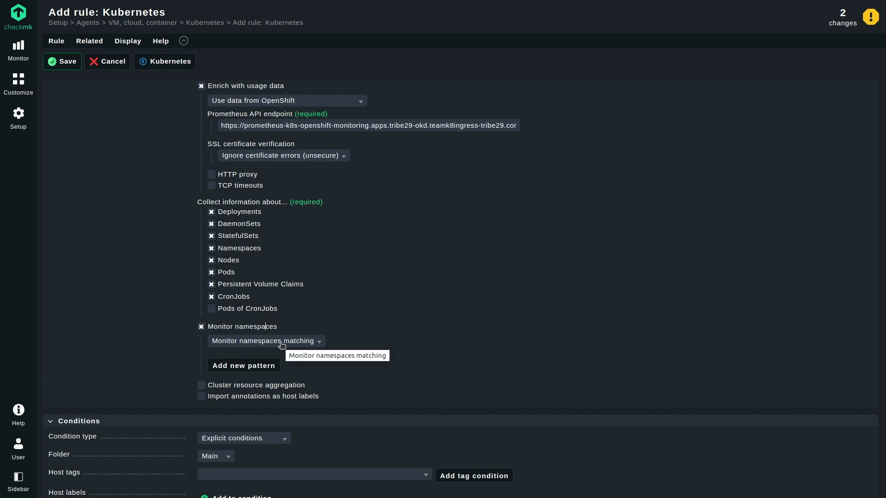
{"action": "left_click", "coordinate": [267, 385]}
{"action": "scroll", "coordinate": [272, 367], "scroll_direction": "down", "scroll_amount": 3}
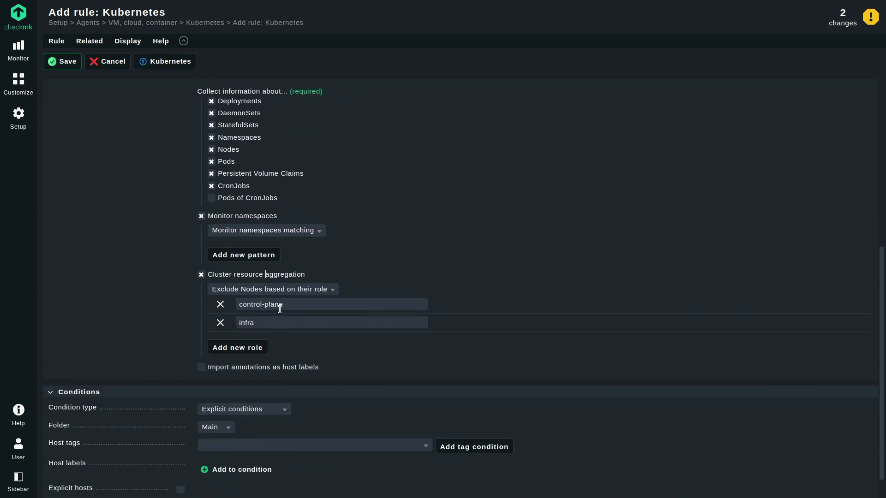
{"action": "left_click", "coordinate": [294, 277]}
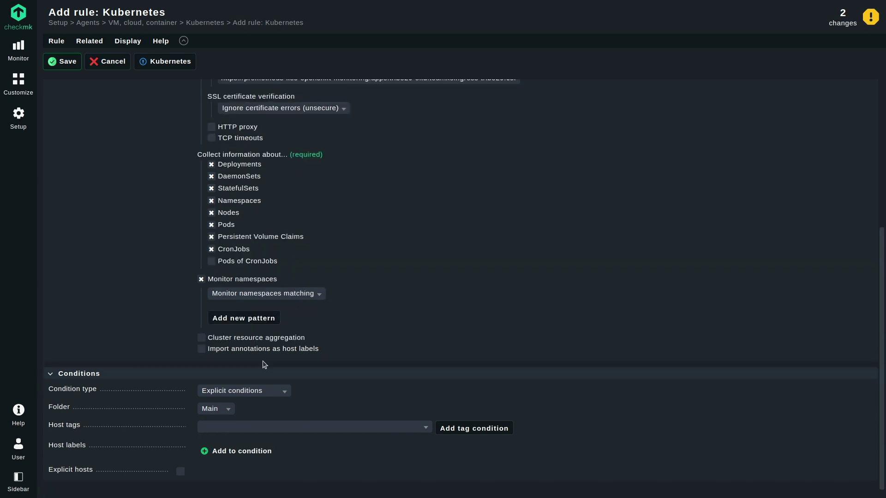
{"action": "left_click", "coordinate": [287, 350]}
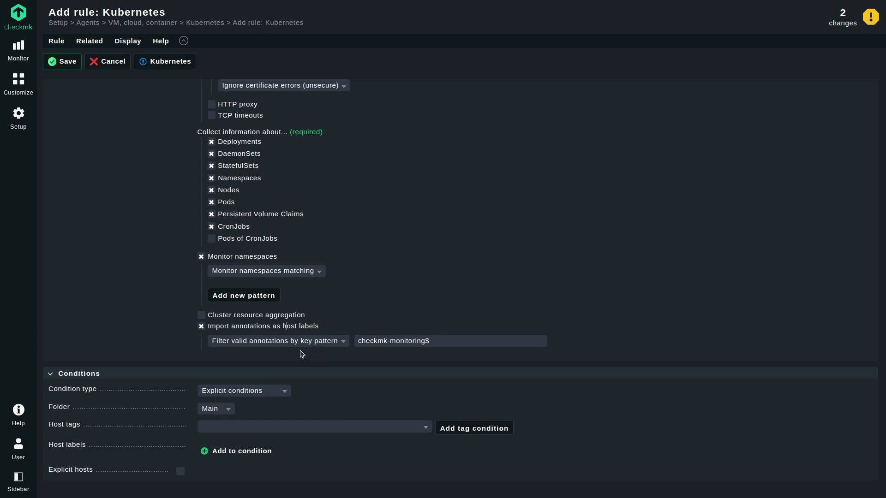
{"action": "left_click", "coordinate": [201, 326]}
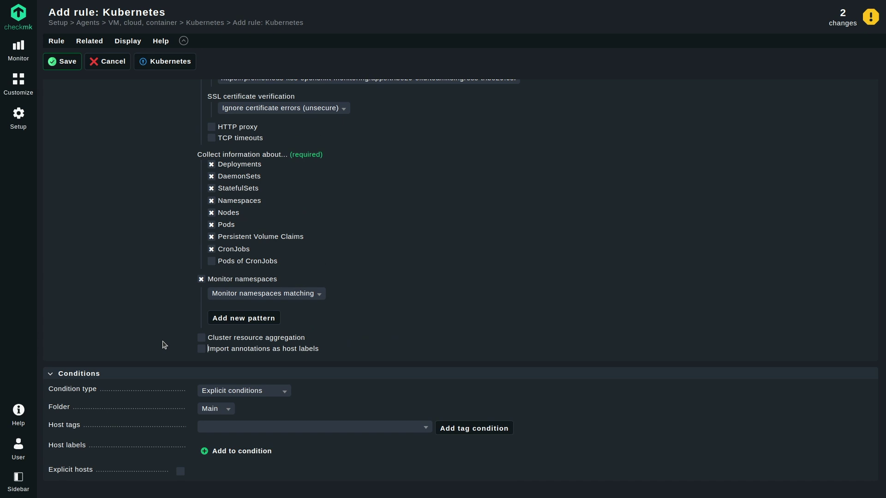
{"action": "left_click", "coordinate": [201, 279]}
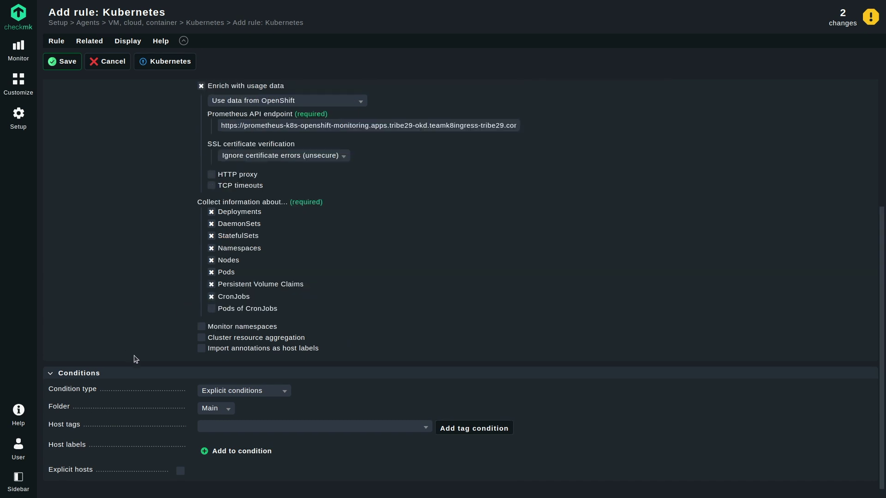
Restrict the rule to explicit host openshift-cluster and save it.
{"action": "left_click", "coordinate": [181, 472]}
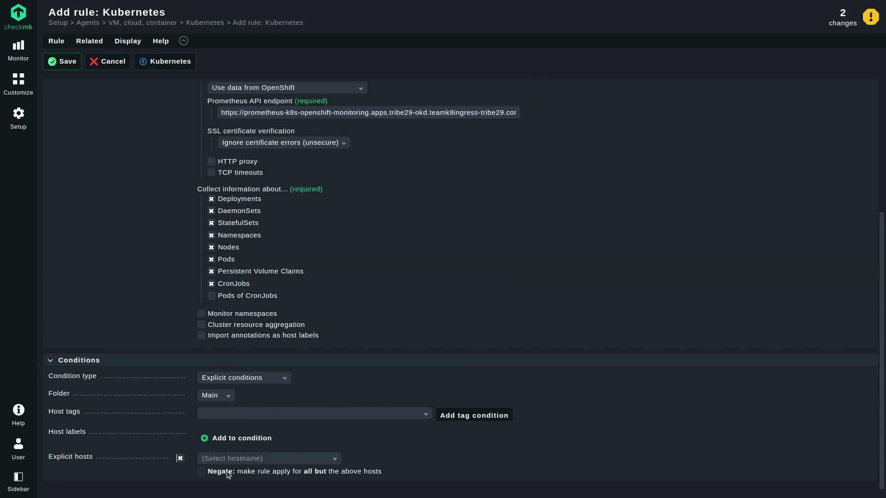
{"action": "left_click", "coordinate": [254, 460]}
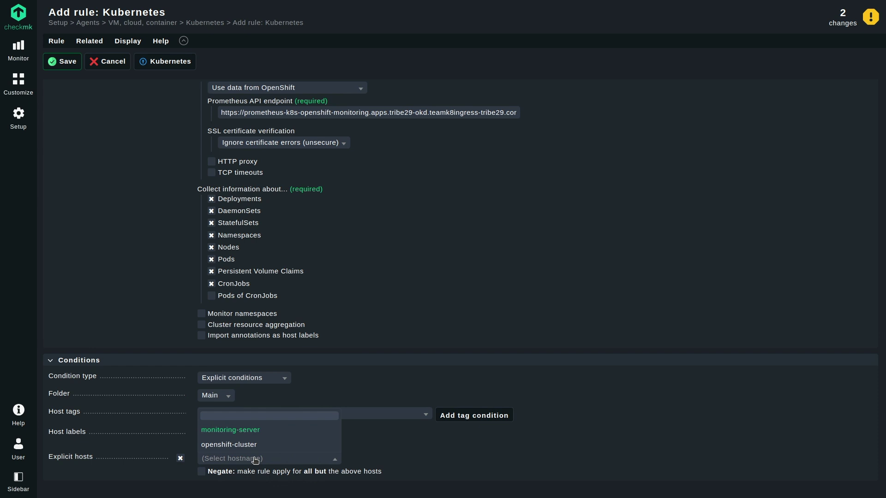
{"action": "left_click", "coordinate": [249, 446]}
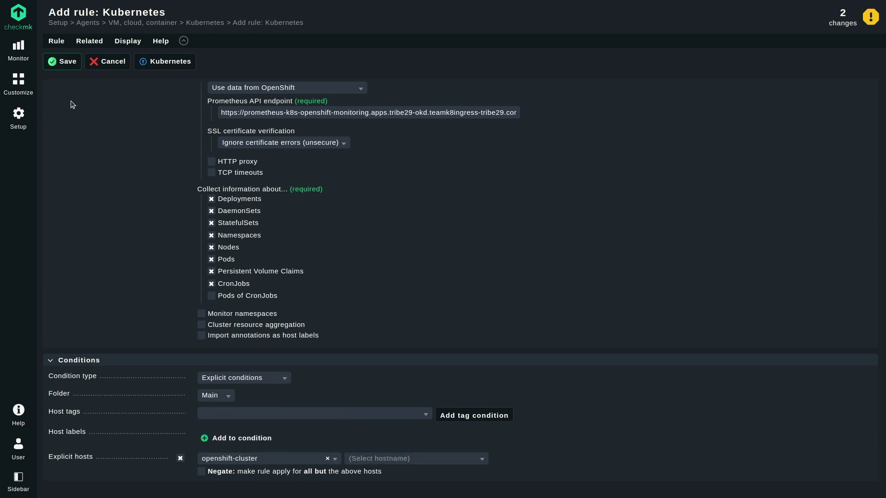
{"action": "left_click", "coordinate": [64, 62]}
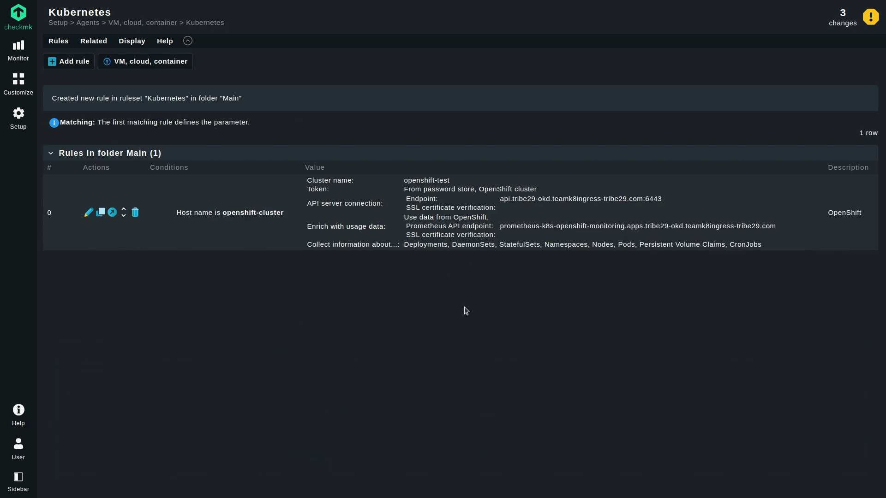
Go to Setup > Hosts > Dynamic host management.
{"action": "left_click", "coordinate": [18, 128]}
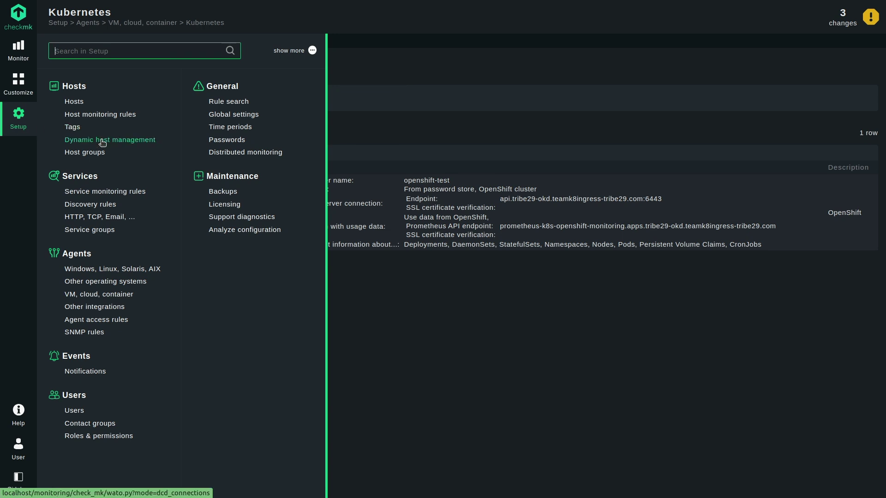
{"action": "left_click", "coordinate": [101, 141]}
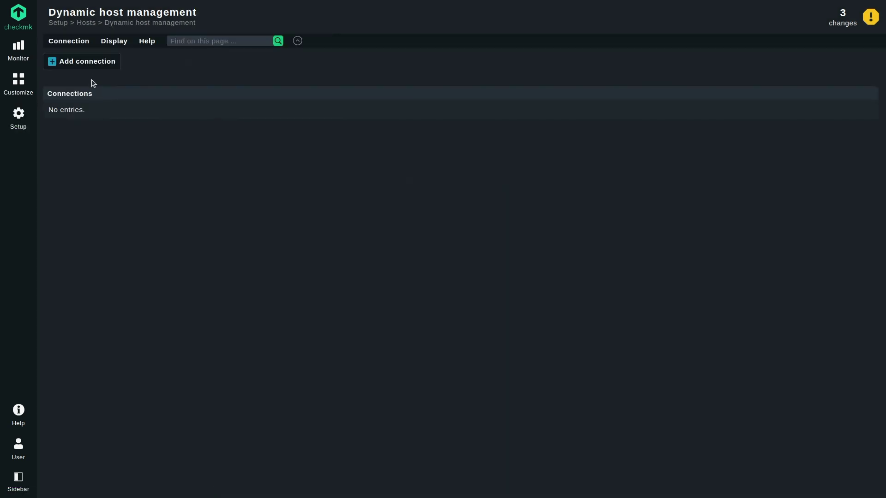
Save connection 'openshift' titled OpenShift, sourced from openshift-cluster and auto-deleting hosts without piggyback data.
{"action": "left_click", "coordinate": [97, 68]}
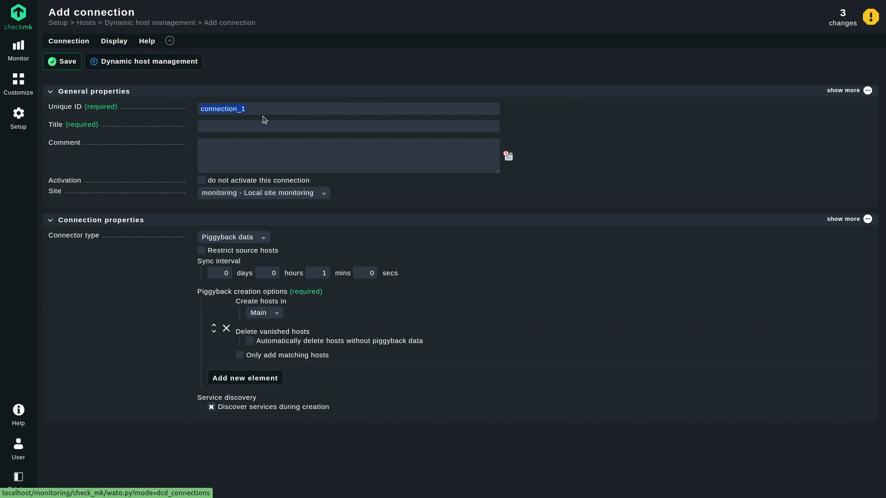
{"action": "type", "text": "openshift"}
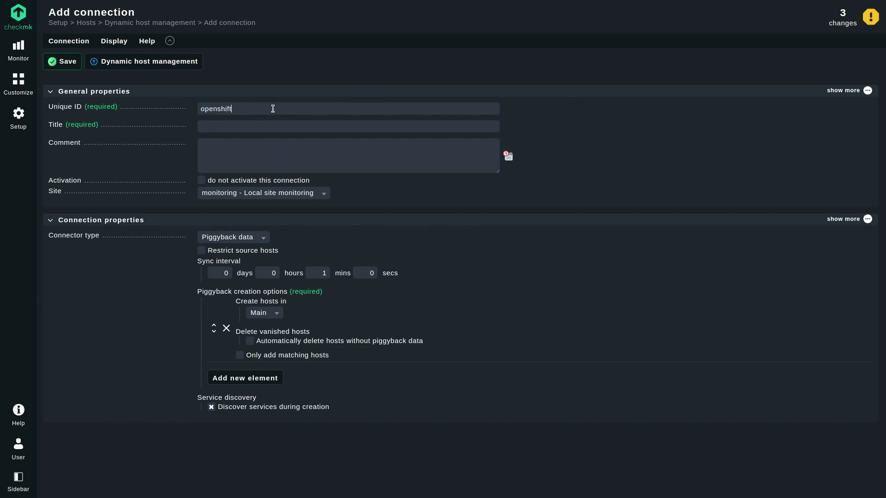
{"action": "left_click", "coordinate": [279, 126]}
{"action": "type", "text": "OpenShift"}
{"action": "left_click", "coordinate": [236, 250]}
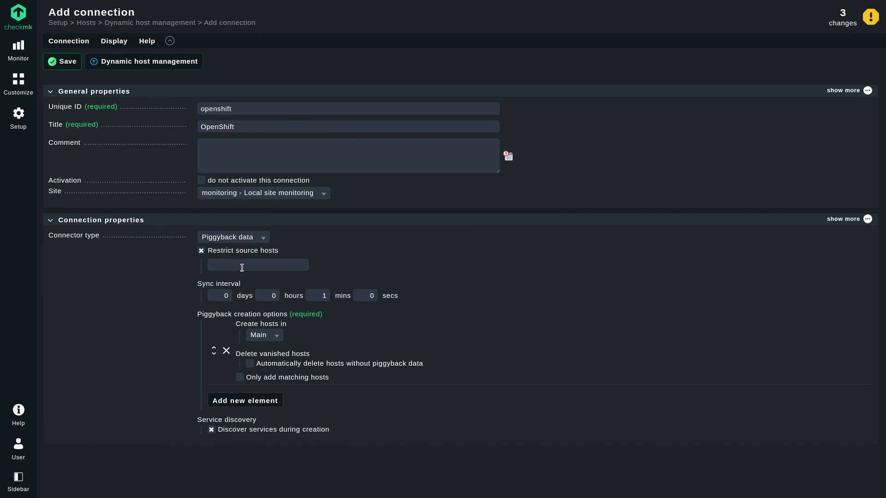
{"action": "type", "text": "openshift-cluster"}
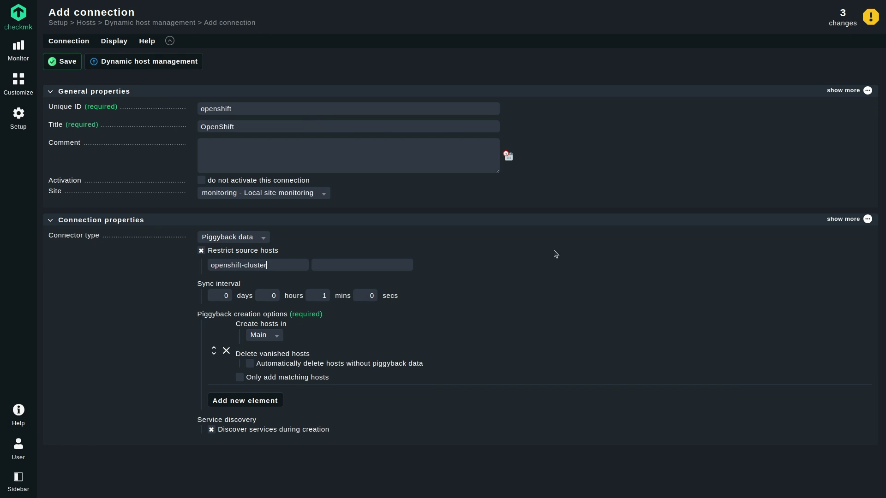
{"action": "left_click", "coordinate": [137, 316]}
{"action": "left_click", "coordinate": [251, 364]}
{"action": "left_click", "coordinate": [73, 61]}
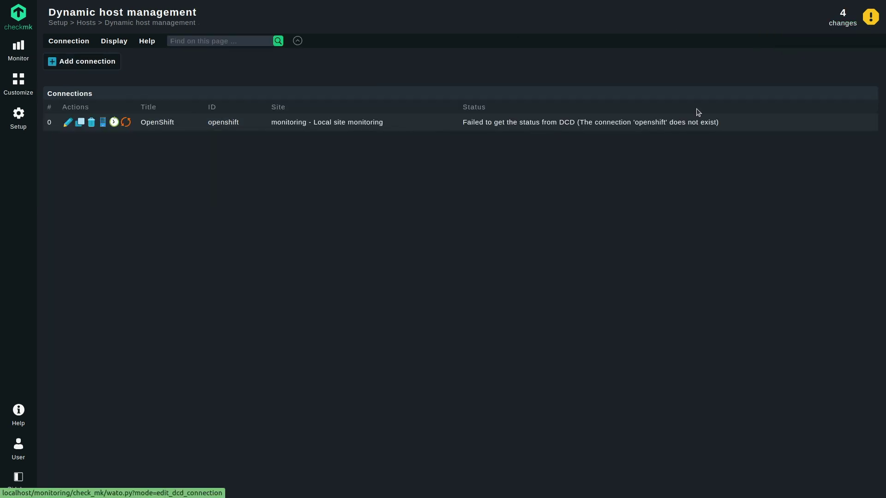
Activate the four pending changes on the local site.
{"action": "left_click", "coordinate": [852, 26]}
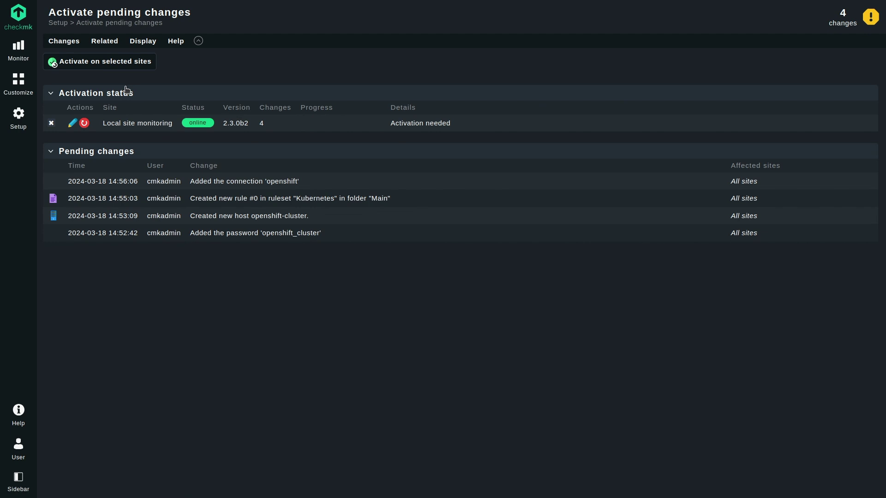
{"action": "left_click", "coordinate": [128, 66]}
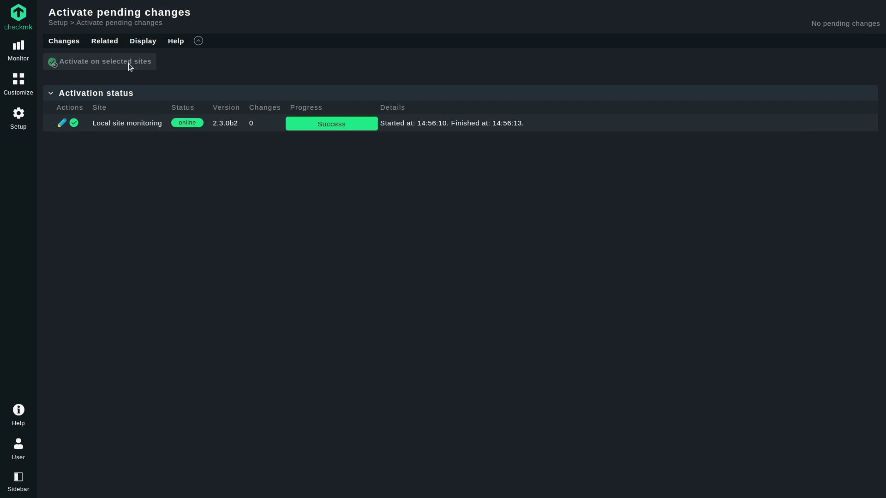
{"action": "left_click", "coordinate": [22, 58]}
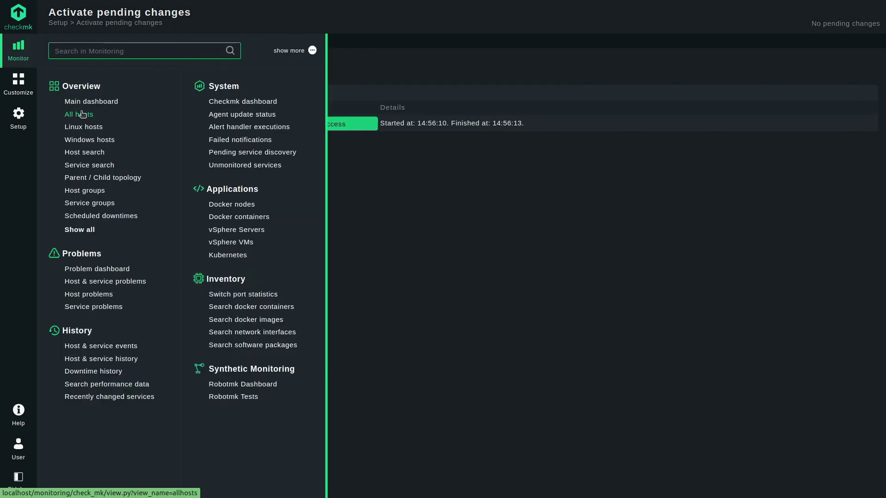
{"action": "type", "text": "ope"}
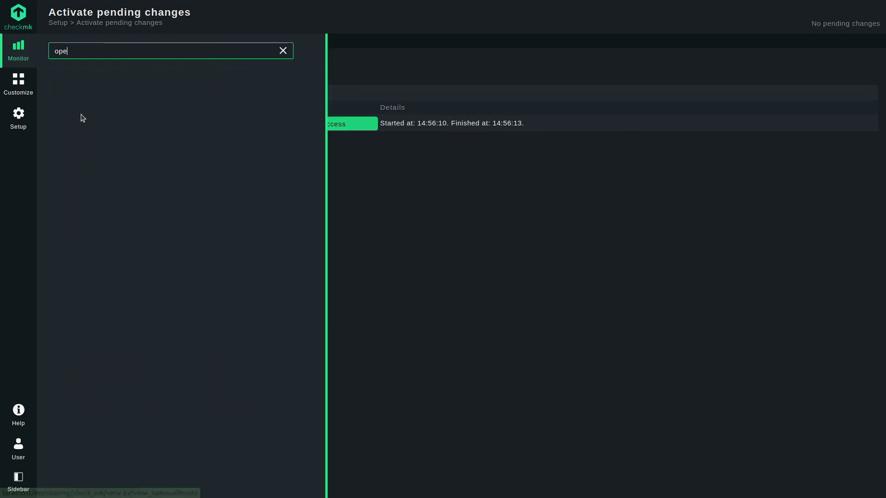
{"action": "type", "text": "ns"}
Open openshift-cluster's services and show the actions menu of the Check_MK Discovery service.
{"action": "left_click", "coordinate": [95, 101]}
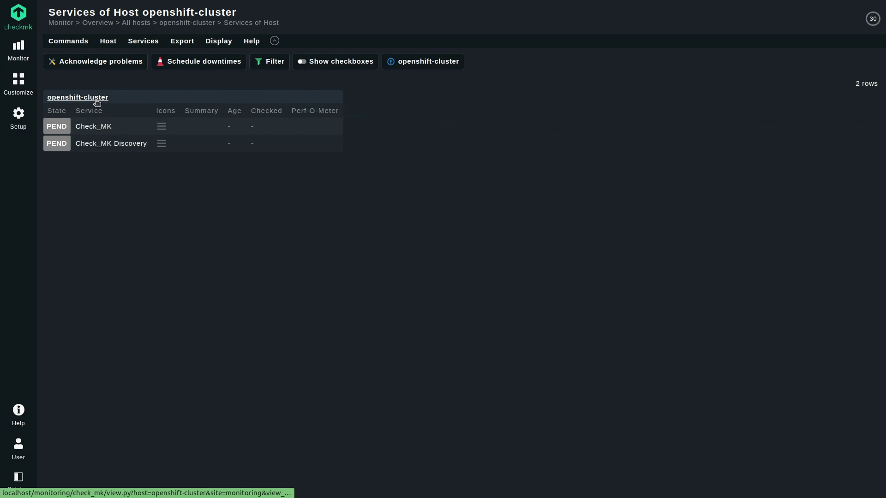
{"action": "left_click", "coordinate": [163, 131]}
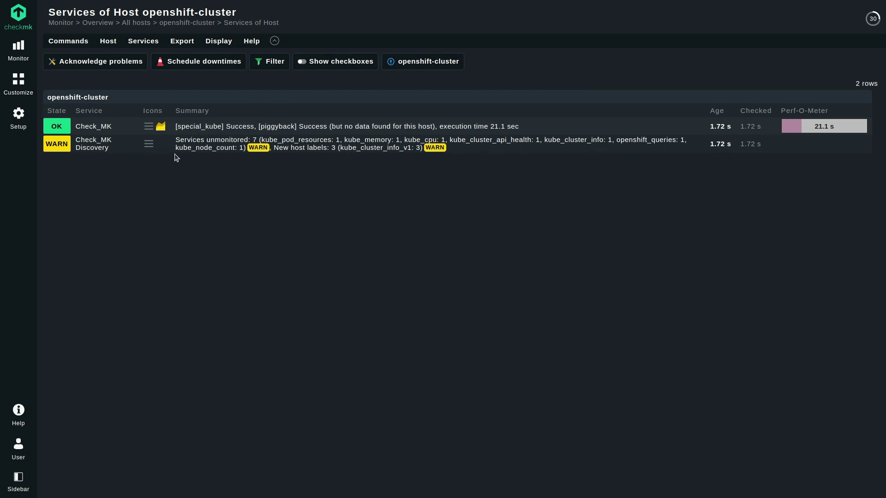
{"action": "left_click", "coordinate": [151, 147]}
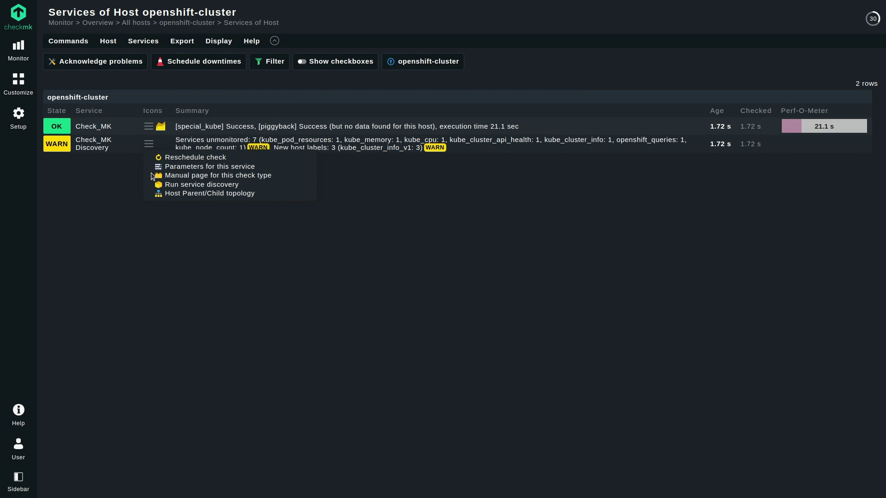
Run service discovery on openshift-cluster, review the Kubernetes service summaries, and accept all.
{"action": "left_click", "coordinate": [194, 186]}
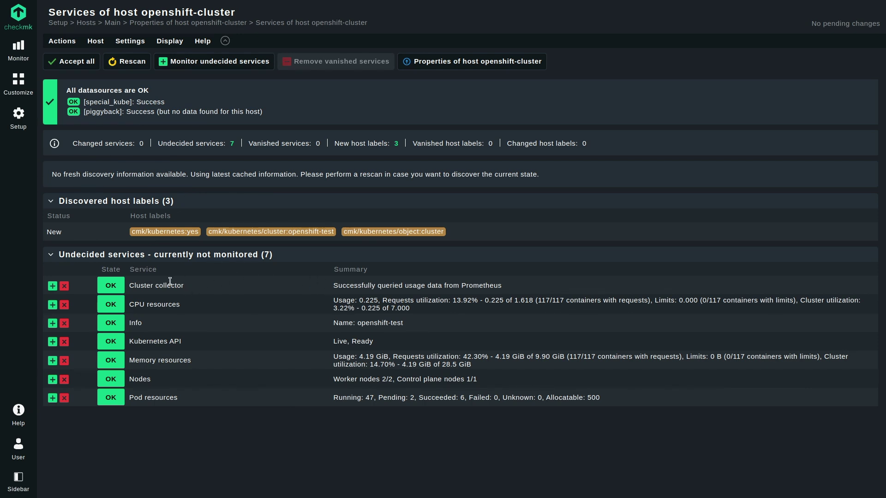
{"action": "left_click_drag", "start_coordinate": [341, 284], "coordinate": [498, 286]}
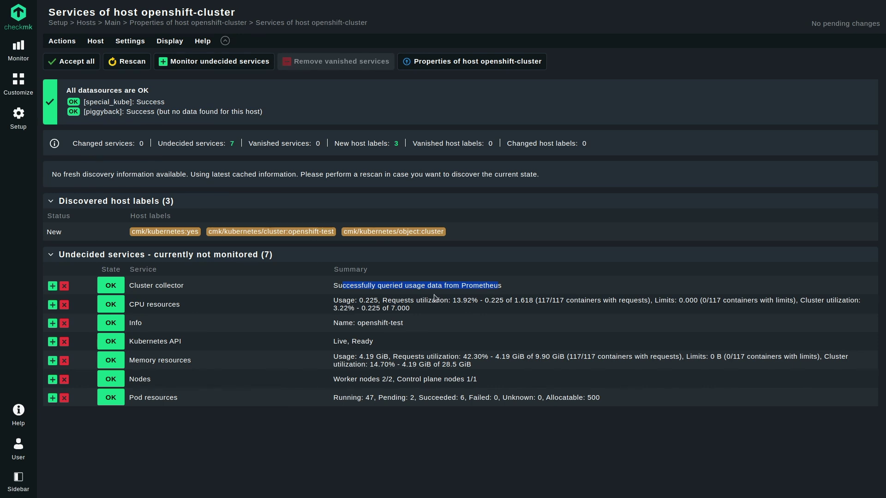
{"action": "left_click_drag", "start_coordinate": [334, 301], "coordinate": [421, 308]}
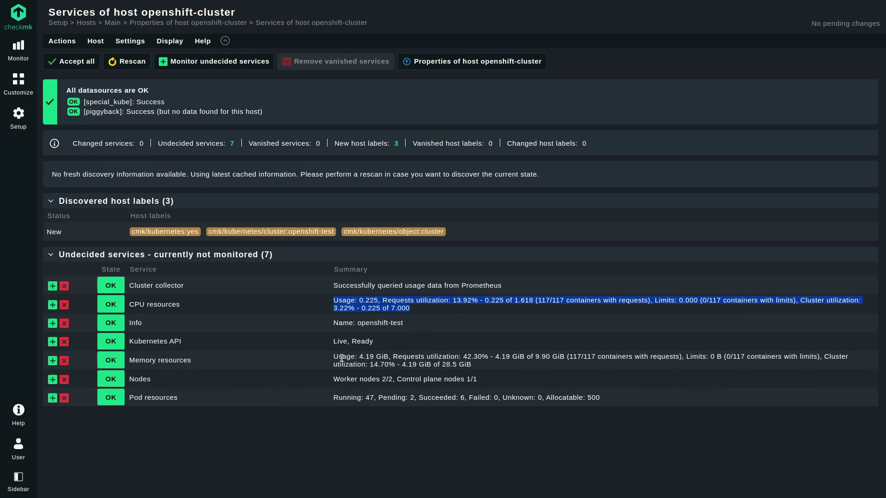
{"action": "left_click_drag", "start_coordinate": [334, 341], "coordinate": [492, 368]}
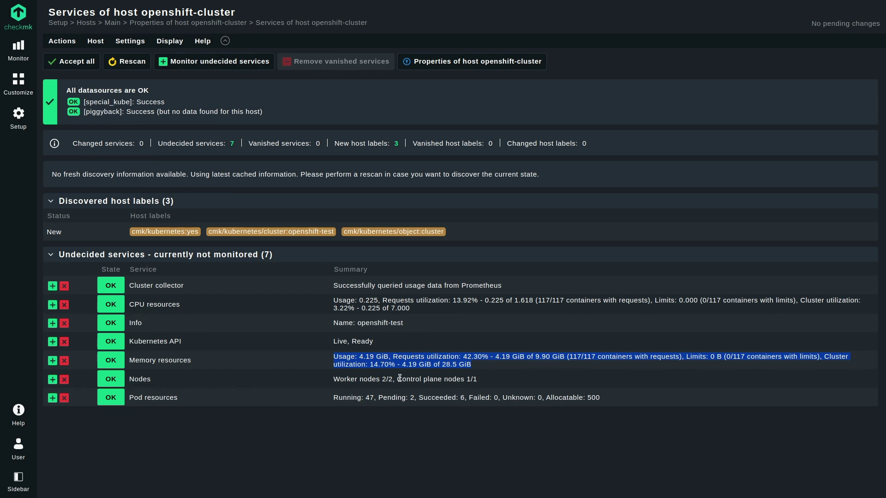
{"action": "left_click_drag", "start_coordinate": [361, 378], "coordinate": [477, 380]}
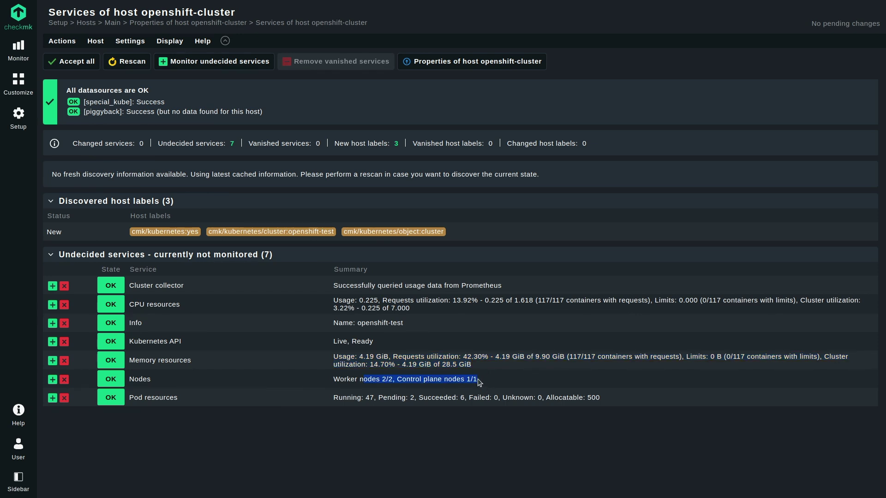
{"action": "left_click_drag", "start_coordinate": [358, 397], "coordinate": [628, 416]}
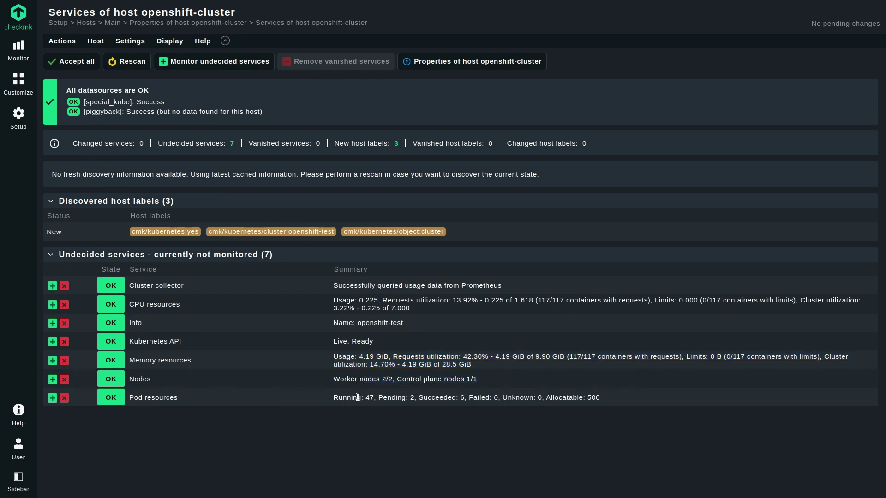
{"action": "left_click", "coordinate": [629, 416]}
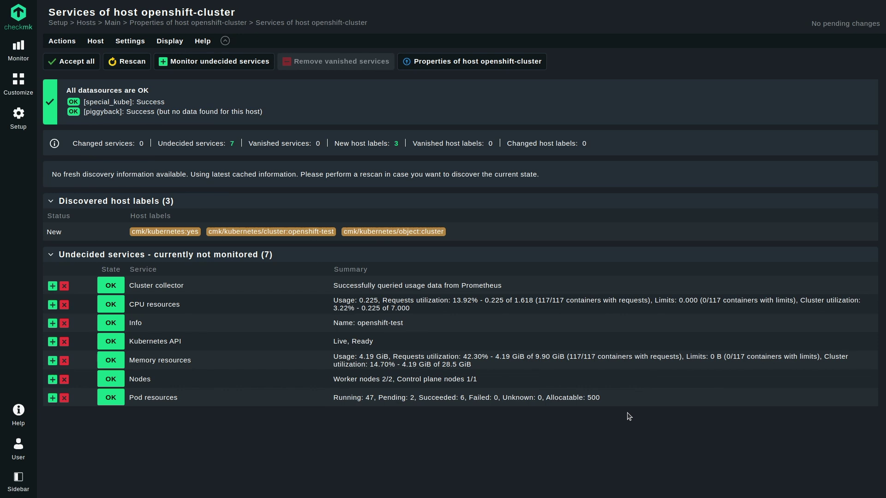
{"action": "left_click", "coordinate": [76, 63]}
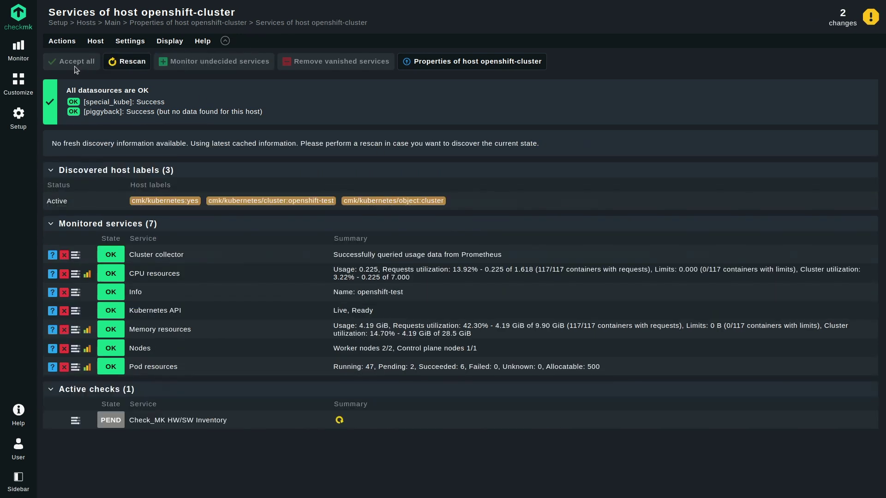
Activate the two pending changes and go to Monitor > Applications > Kubernetes.
{"action": "left_click", "coordinate": [844, 23]}
{"action": "left_click", "coordinate": [142, 68]}
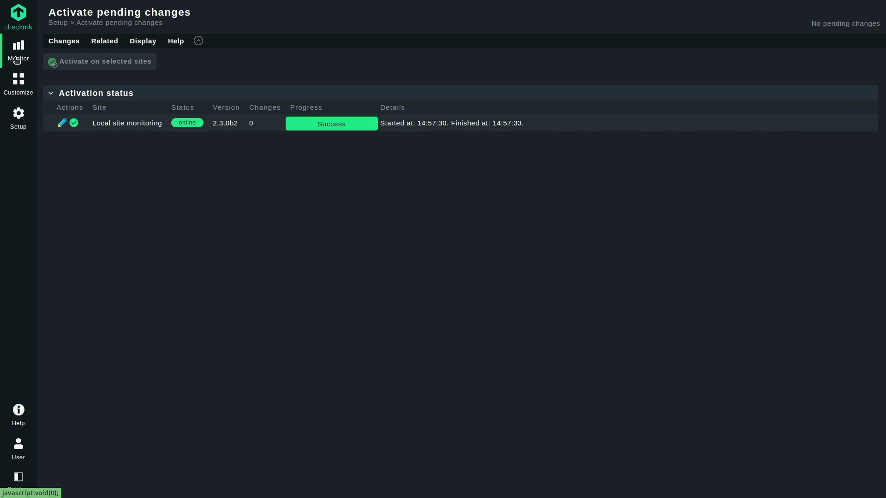
{"action": "left_click", "coordinate": [20, 56]}
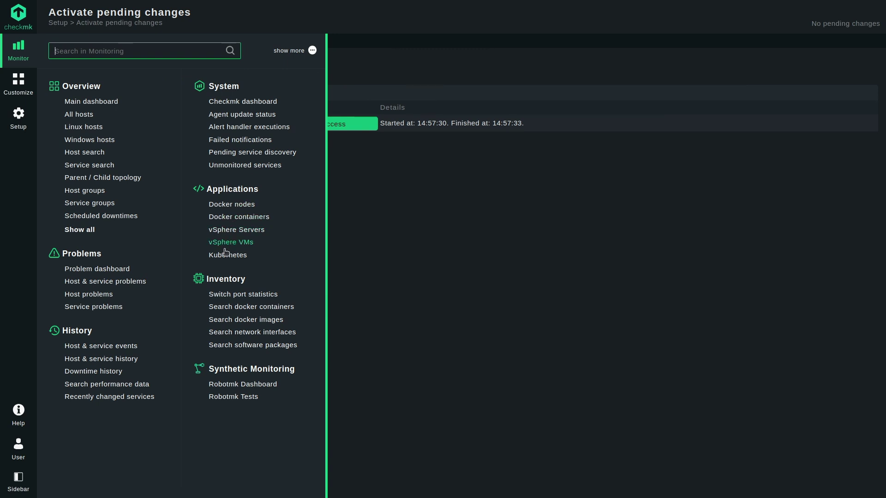
{"action": "left_click", "coordinate": [226, 256]}
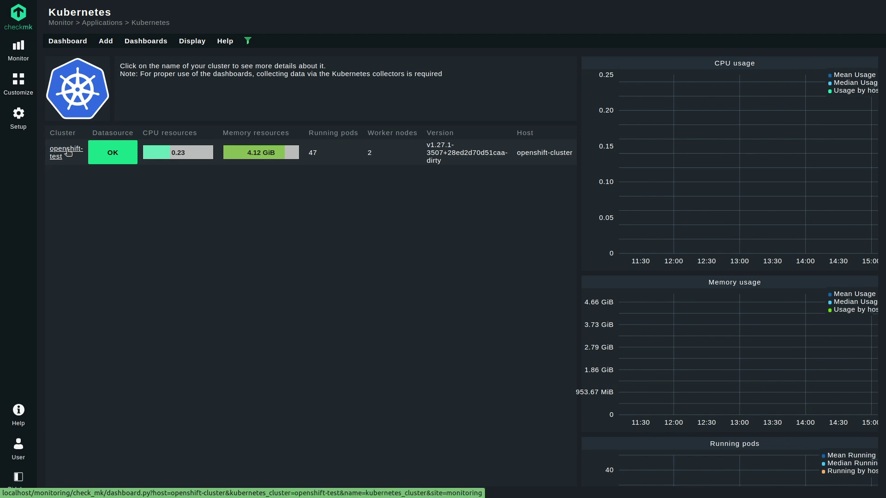
Open the openshift-test dashboard, zoom out, and sort Deployments by memory, highest first.
{"action": "left_click", "coordinate": [68, 152]}
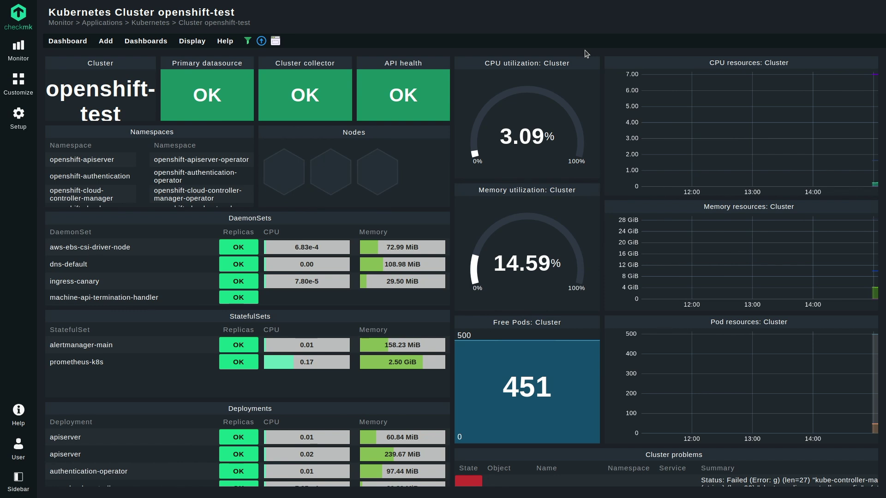
{"action": "key", "text": "ctrl+minus"}
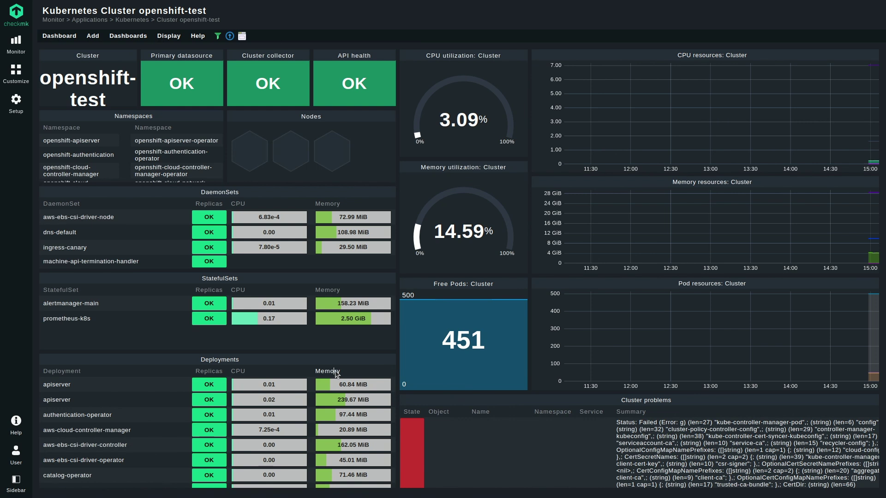
{"action": "left_click", "coordinate": [335, 374]}
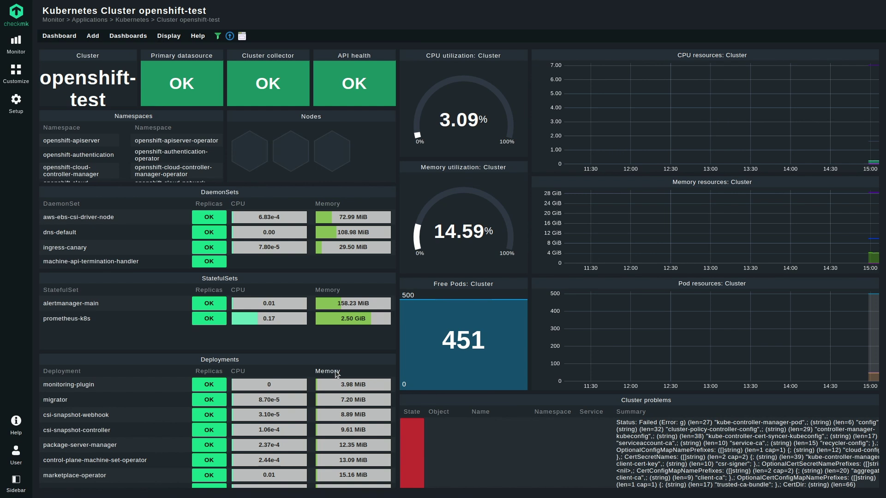
{"action": "left_click", "coordinate": [338, 374]}
{"action": "mouse_move", "coordinate": [848, 72]}
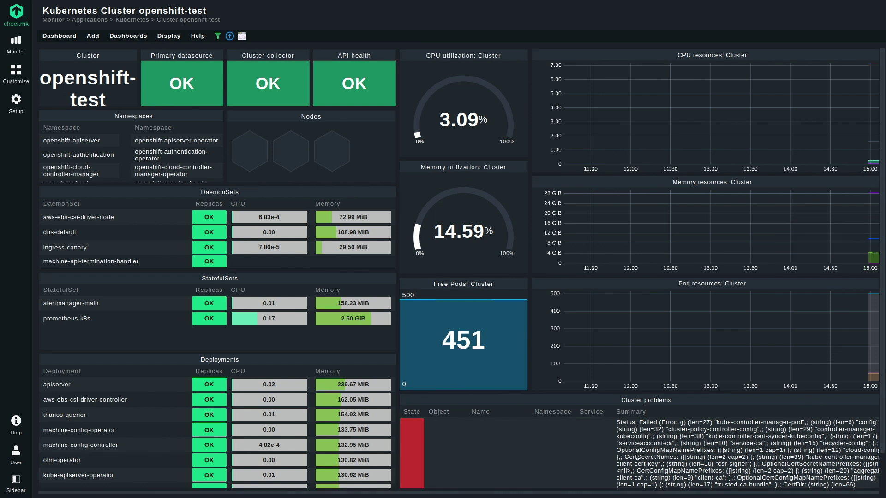
{"action": "scroll", "coordinate": [638, 455], "scroll_direction": "down", "scroll_amount": 3}
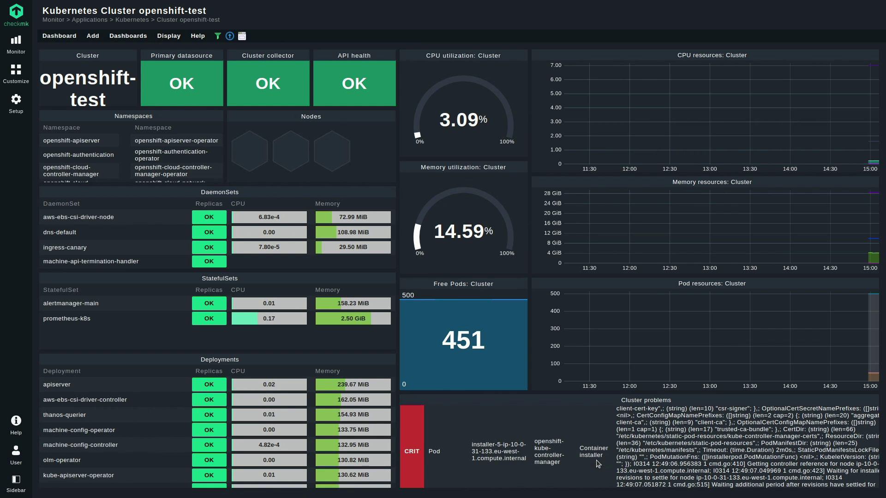
{"action": "scroll", "coordinate": [656, 459], "scroll_direction": "down", "scroll_amount": 2}
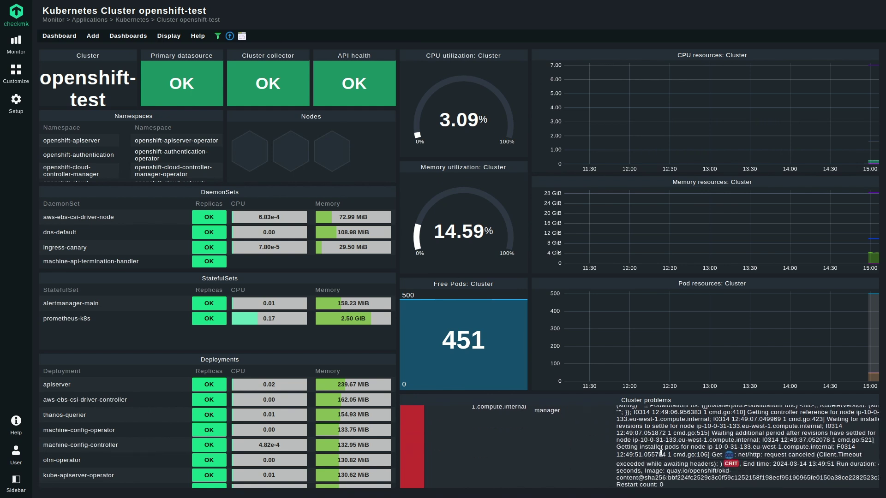
{"action": "scroll", "coordinate": [640, 457], "scroll_direction": "down", "scroll_amount": 3}
{"action": "scroll", "coordinate": [636, 456], "scroll_direction": "down", "scroll_amount": 3}
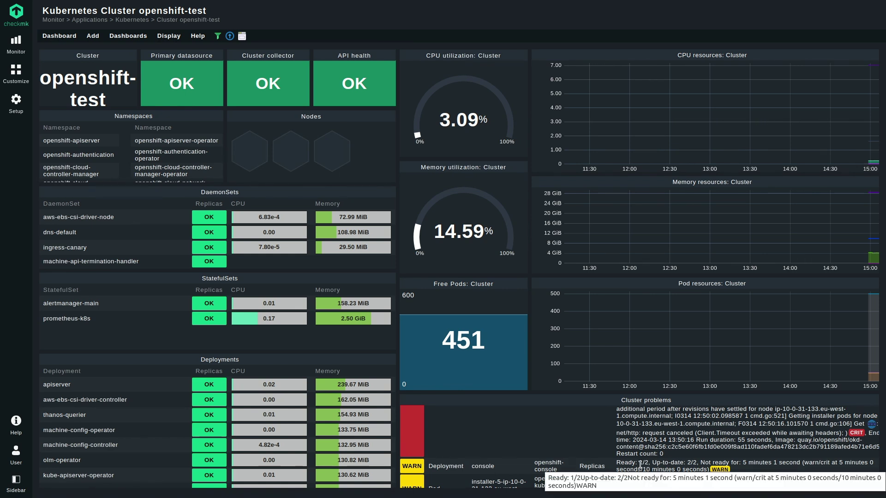
{"action": "mouse_move", "coordinate": [782, 464]}
{"action": "scroll", "coordinate": [657, 458], "scroll_direction": "down", "scroll_amount": 1}
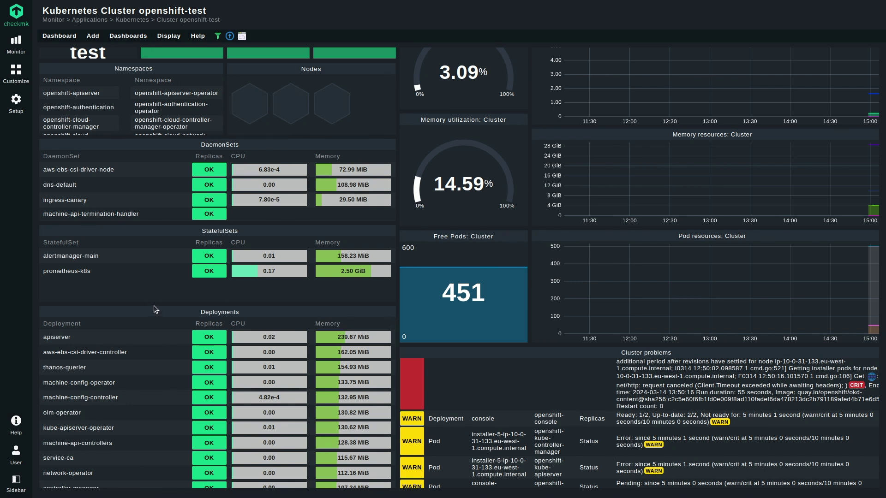
{"action": "scroll", "coordinate": [154, 305], "scroll_direction": "up", "scroll_amount": 2}
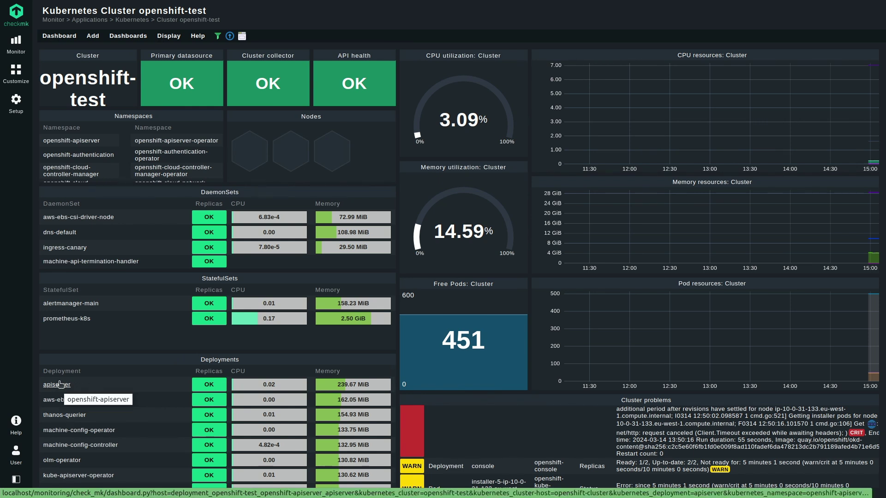
Open the apiserver deployment, then its pod's thirteen services.
{"action": "left_click", "coordinate": [60, 385]}
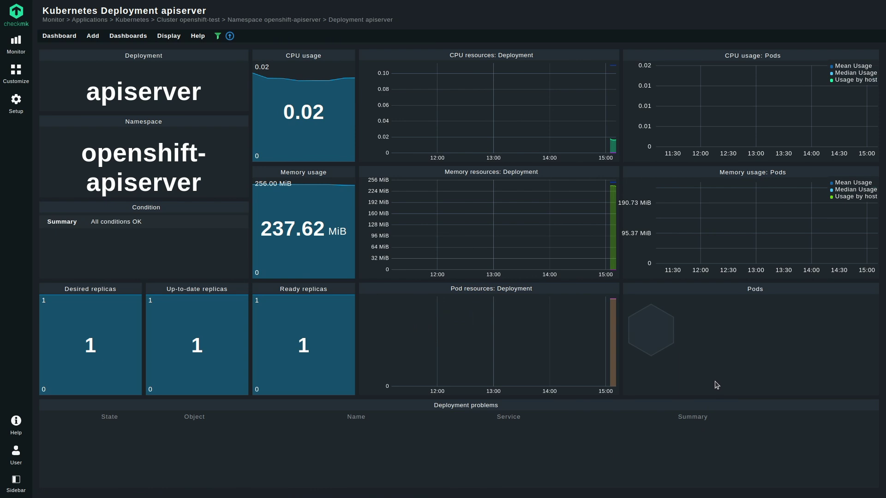
{"action": "left_click", "coordinate": [655, 330]}
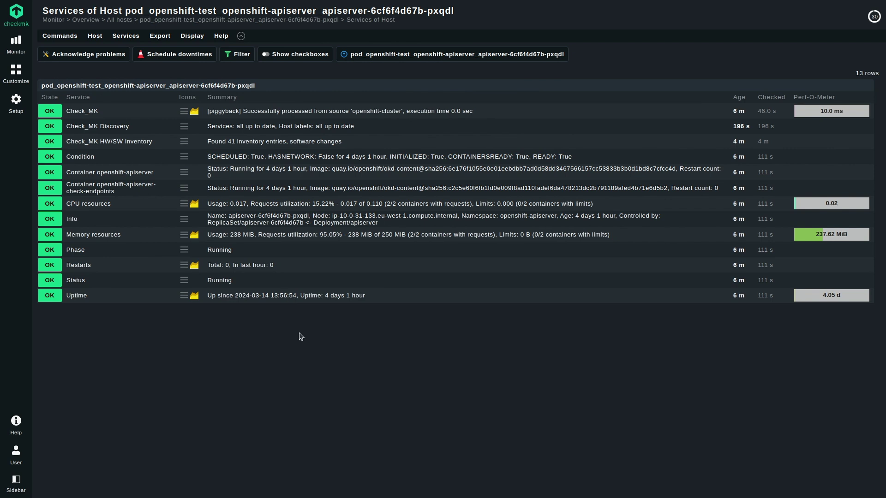
Reopen the Kubernetes overview dashboard listing cluster openshift-test with 47 running pods.
{"action": "left_click", "coordinate": [9, 48]}
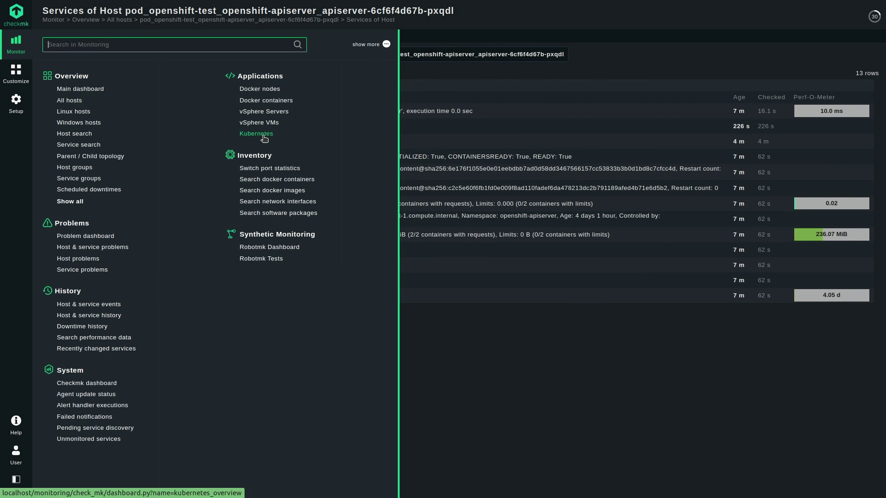
{"action": "left_click", "coordinate": [264, 134]}
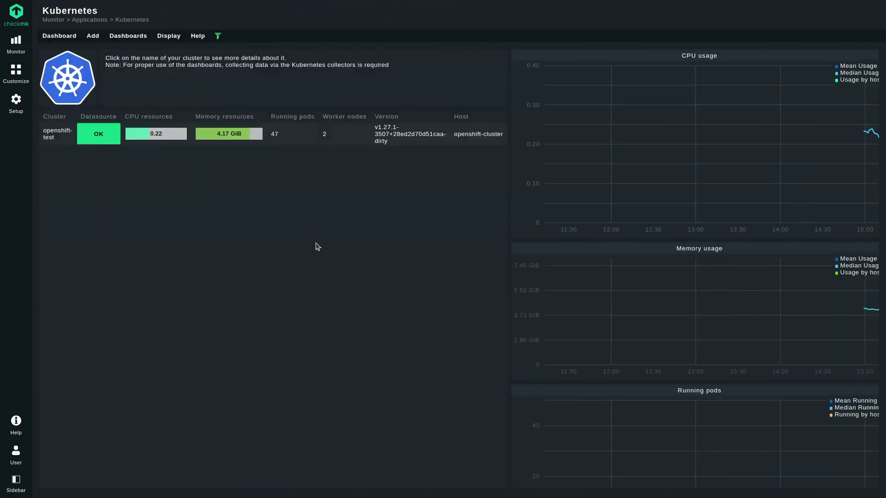